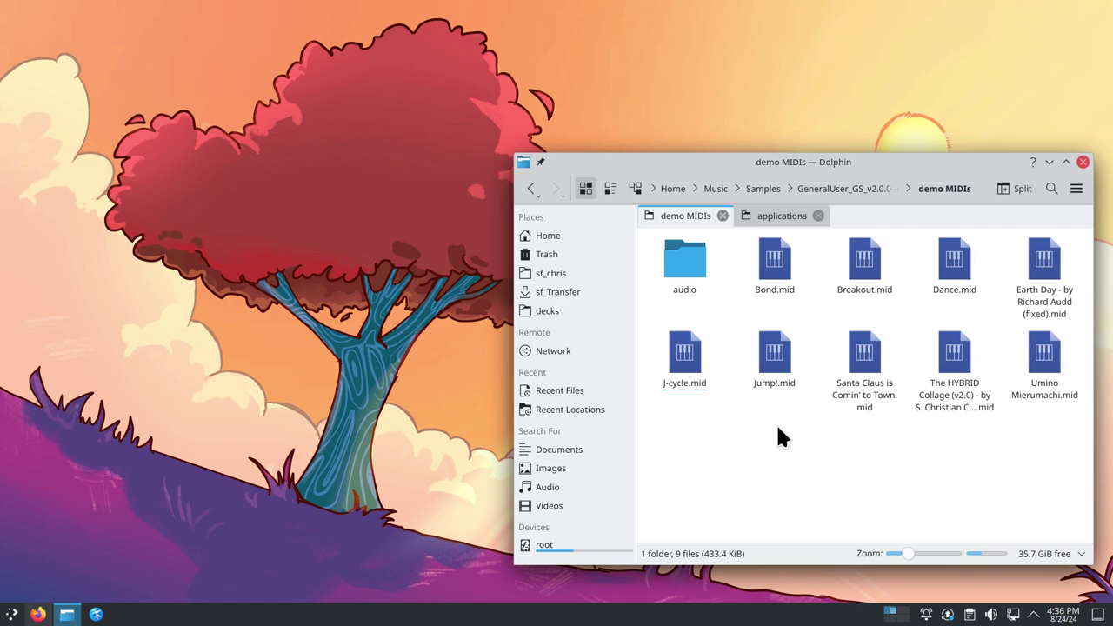
Play Bond.mid, Breakout.mid and Dance.mid in FluidSynth, closing each terminal before the next
click(774, 266)
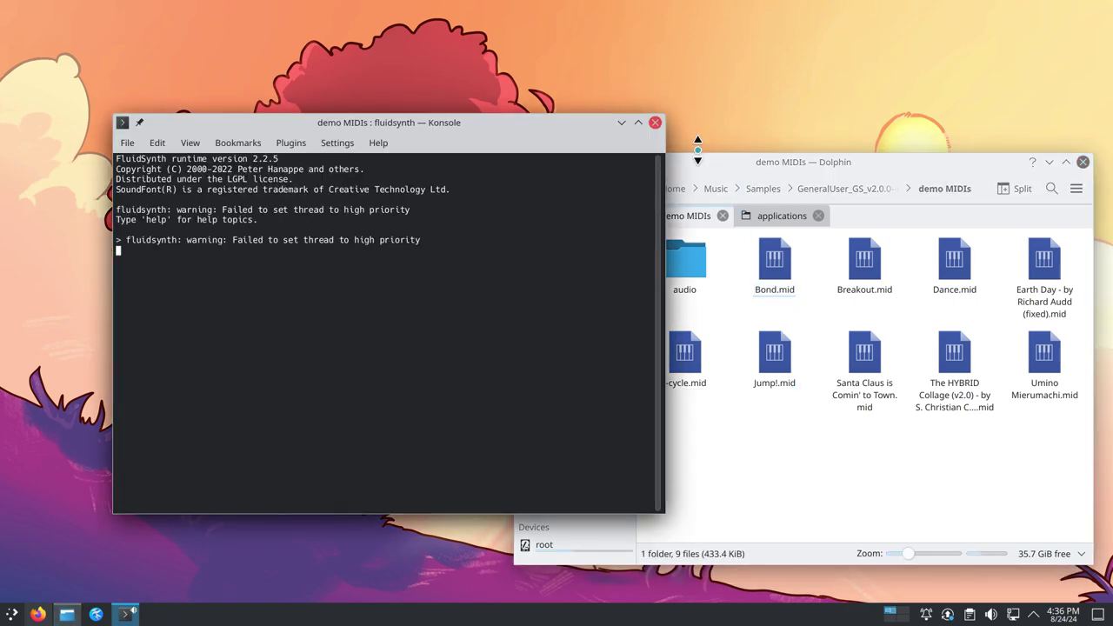
click(655, 125)
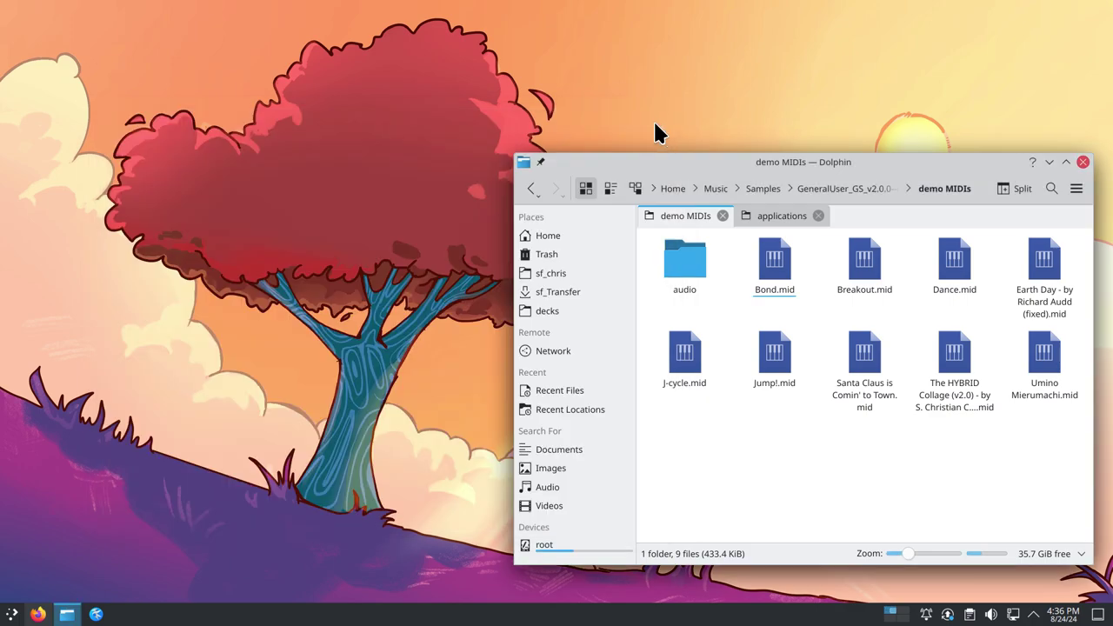
click(866, 274)
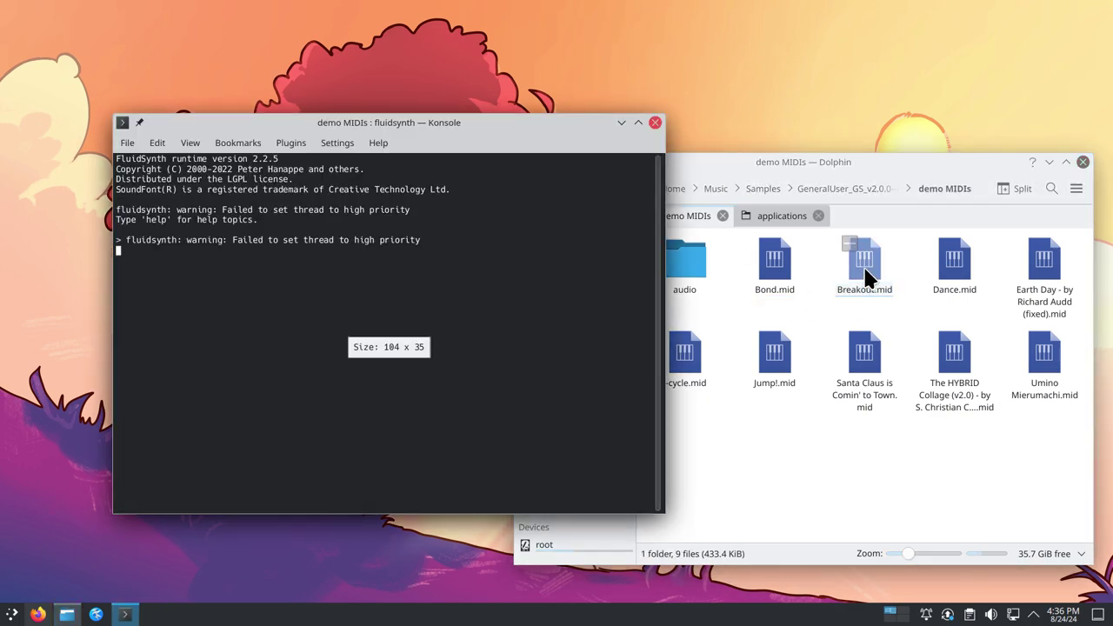
click(656, 124)
click(952, 261)
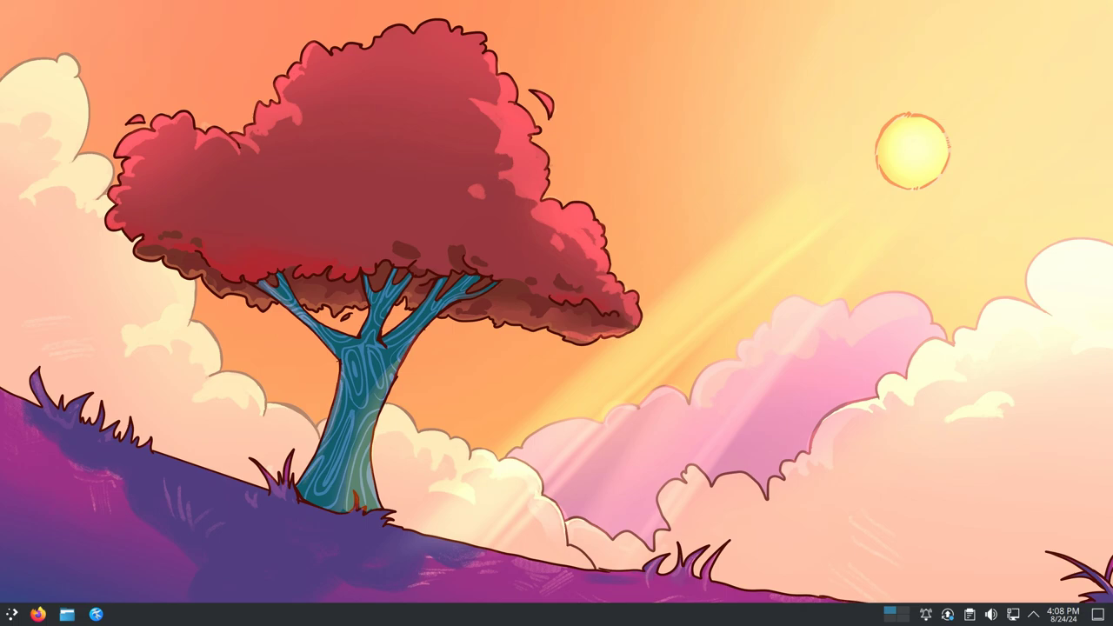
Open Firefox and load the GeneralUser GS page at schristiancollins.com/generaluser
click(37, 613)
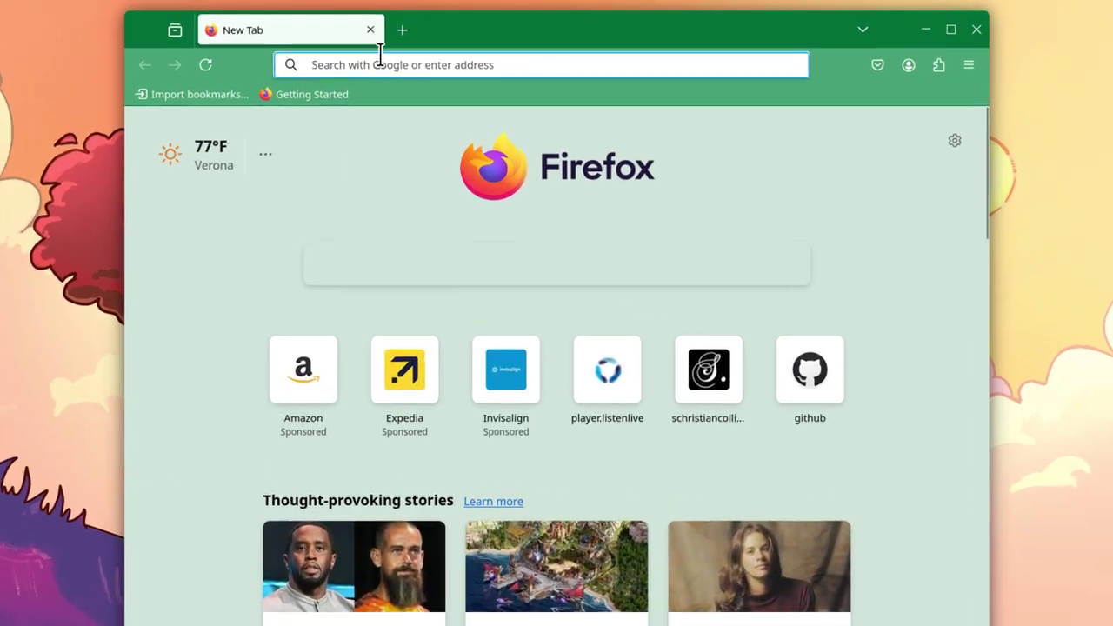
click(380, 55)
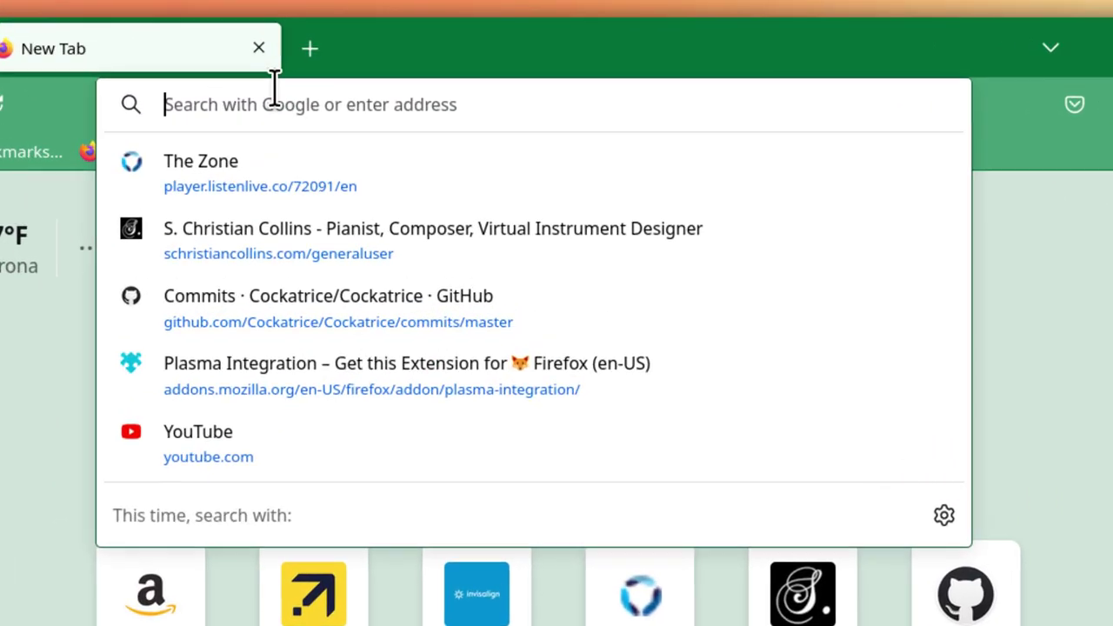
text(www.schristiancollins.com/)
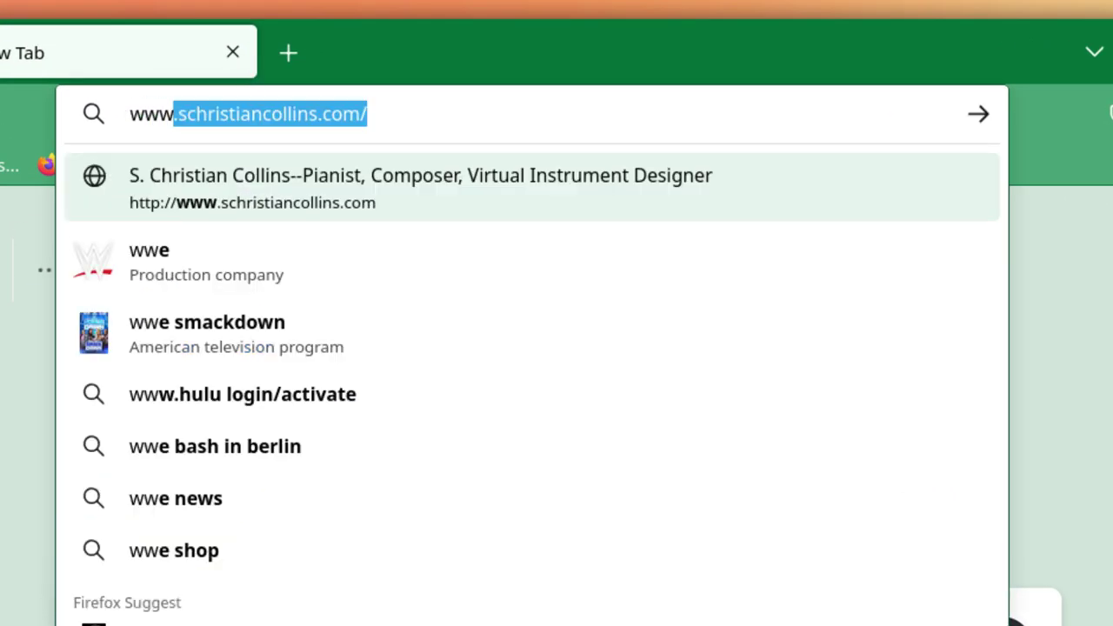
key(Right)
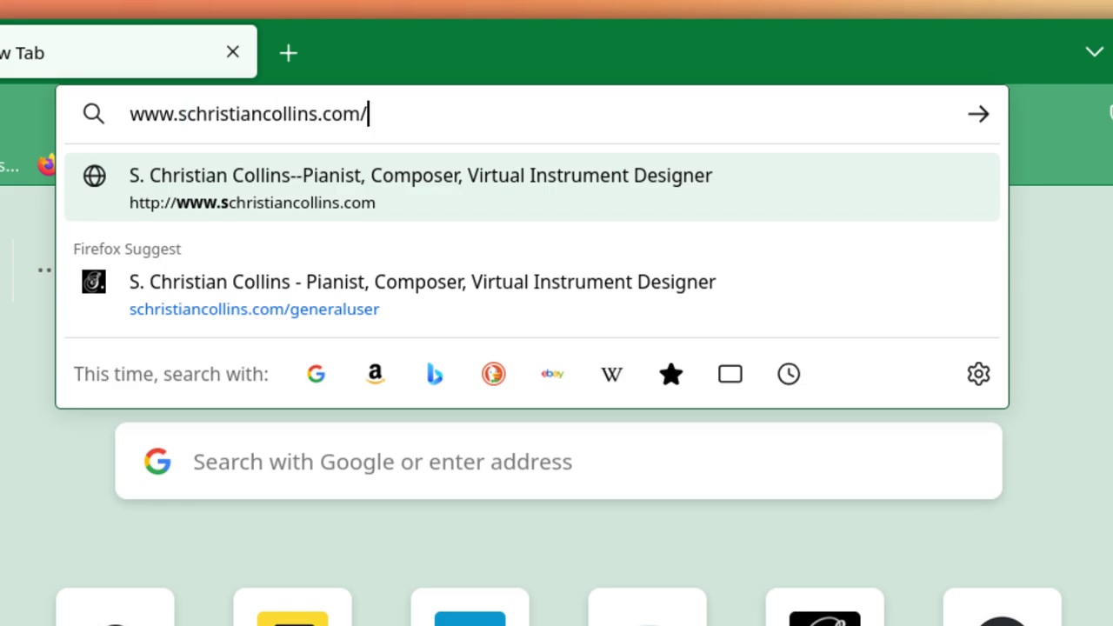
text(gene)
key(BackSpace)
text(n)
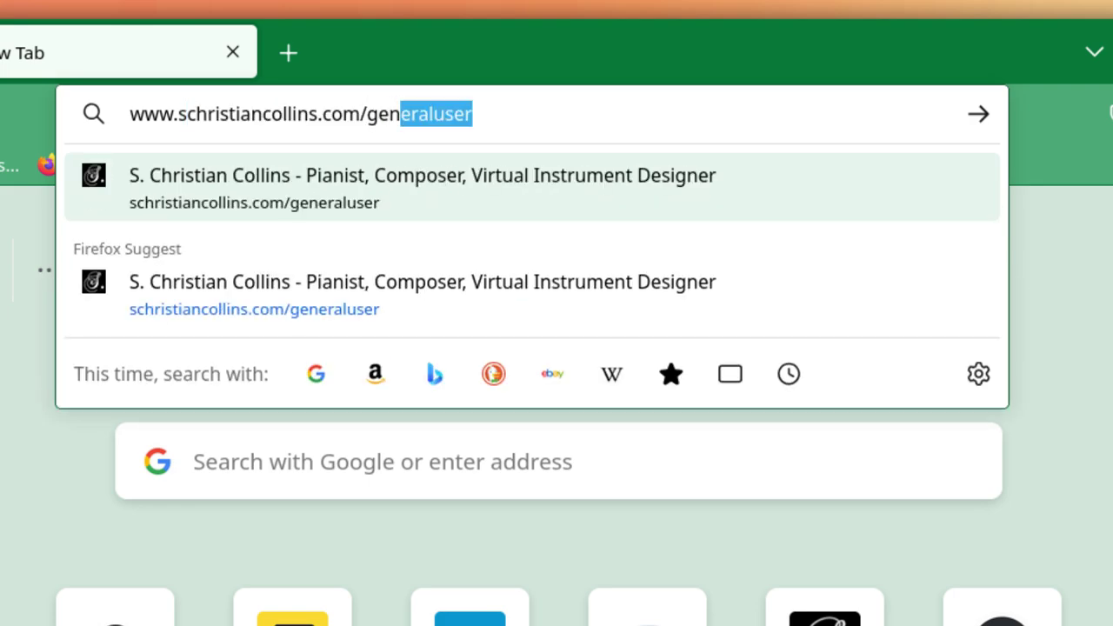
key(Right)
key(Return)
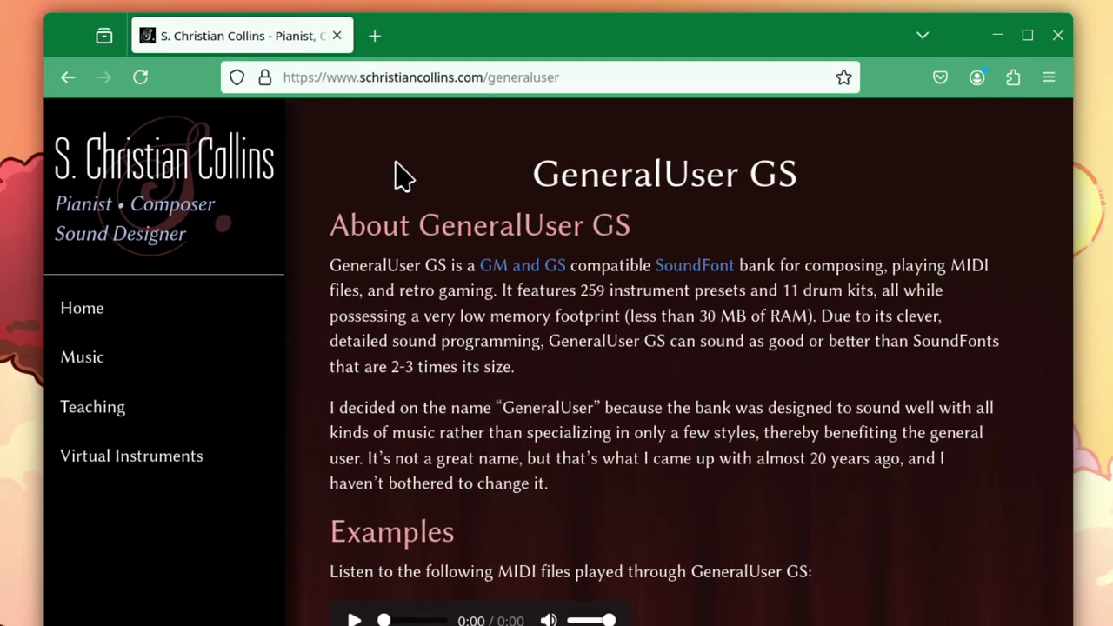
Scroll down to the GeneralUser GS Download section, then minimize Firefox
scroll(757, 492, down, 10)
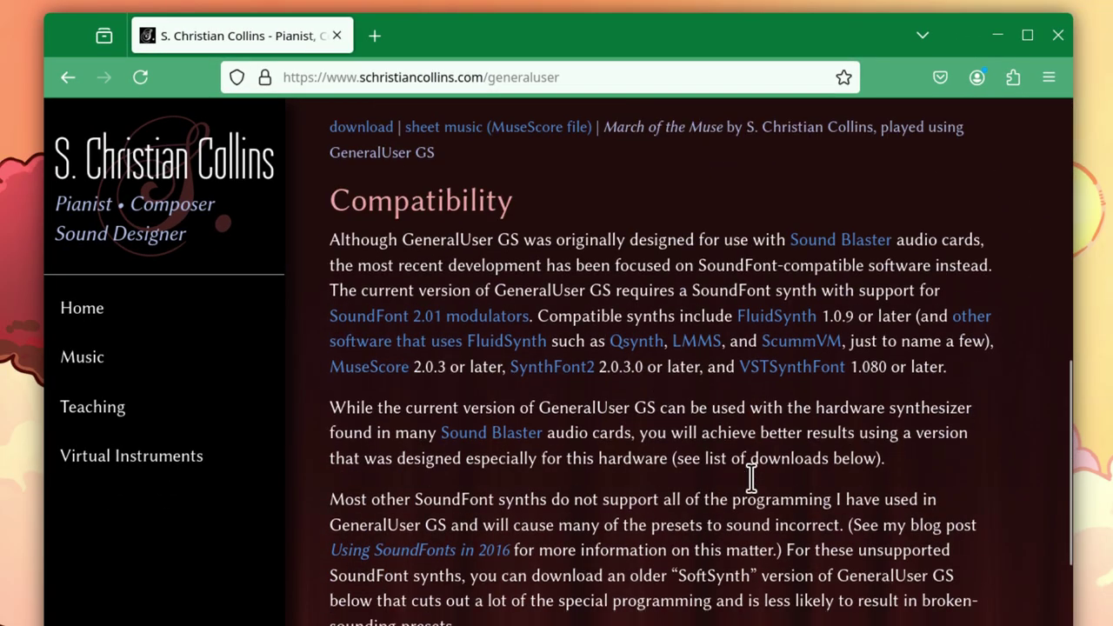
scroll(749, 480, down, 5)
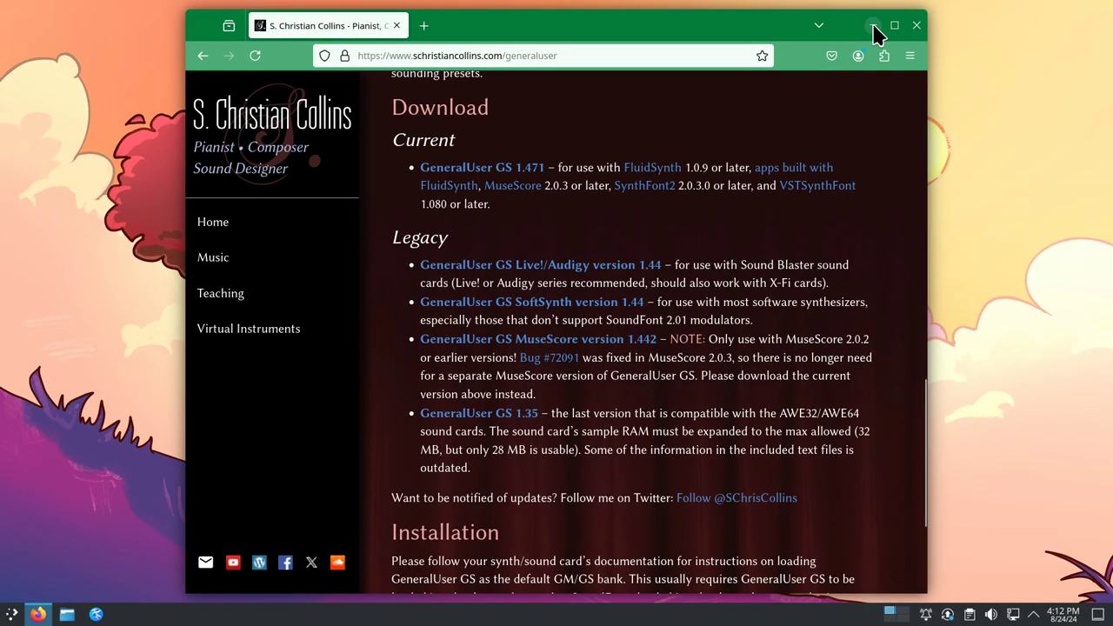
click(874, 26)
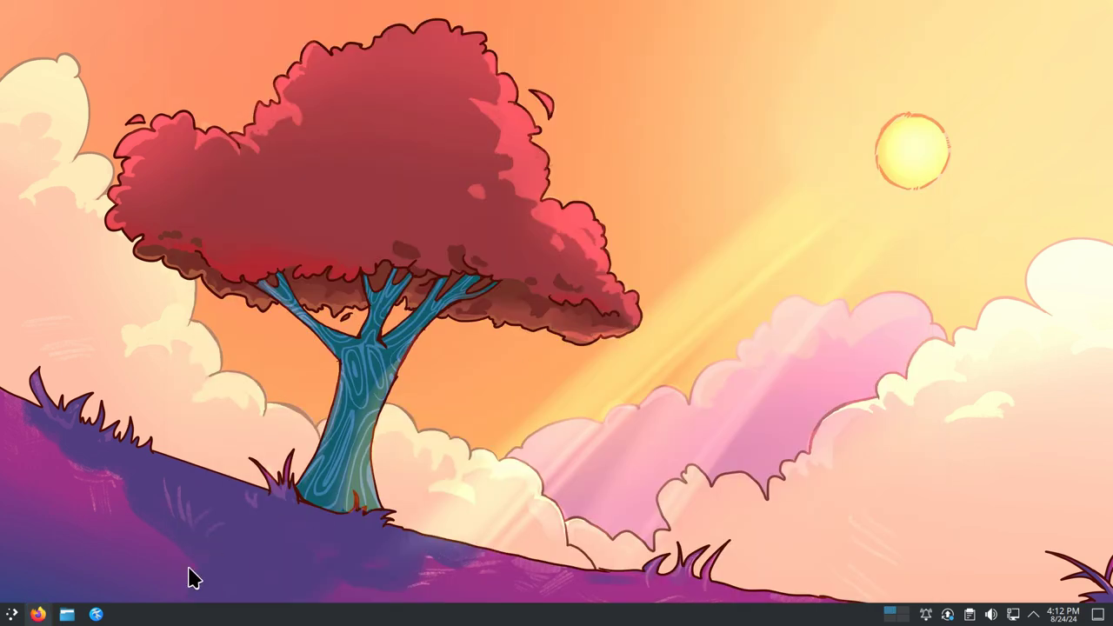
Extract the GeneralUser GS zip in Downloads here and delete the archive
click(68, 614)
mouse_move(68, 614)
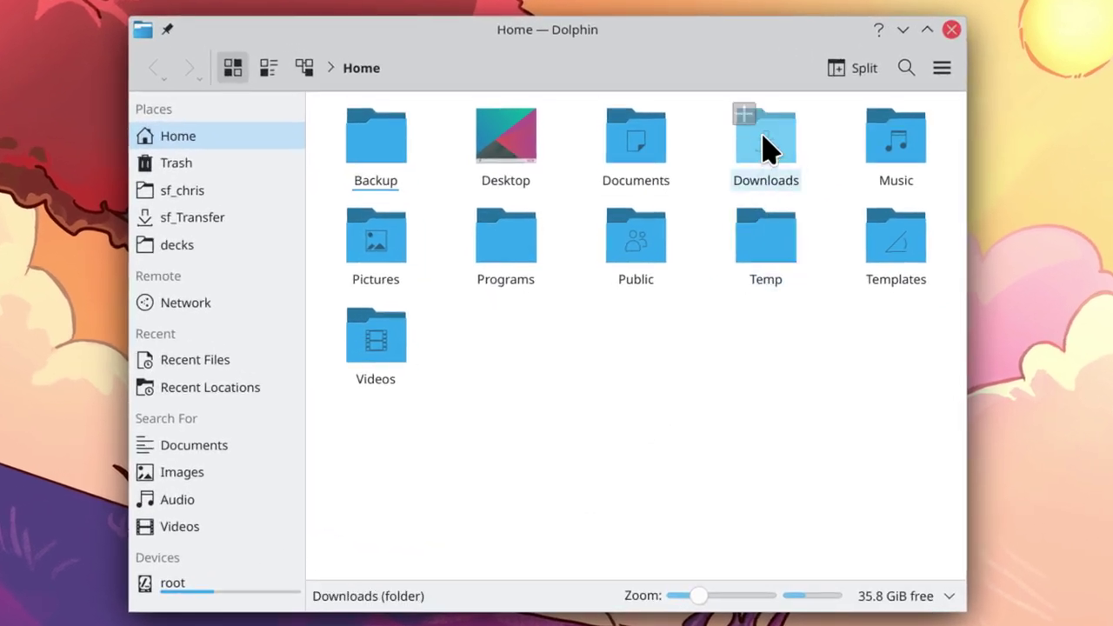
click(765, 148)
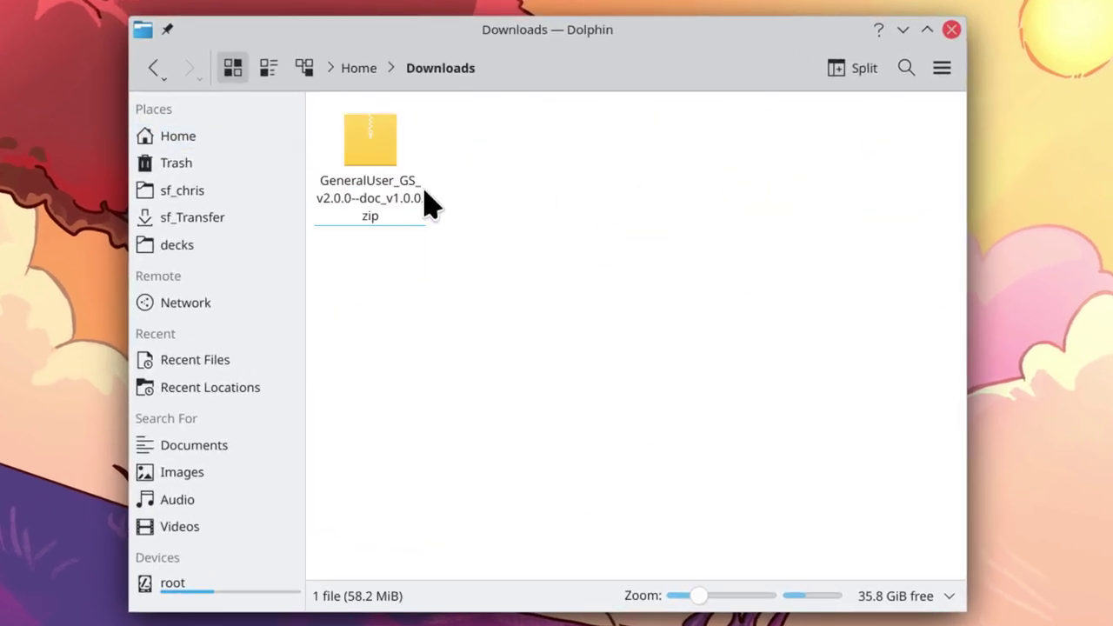
right_click(364, 160)
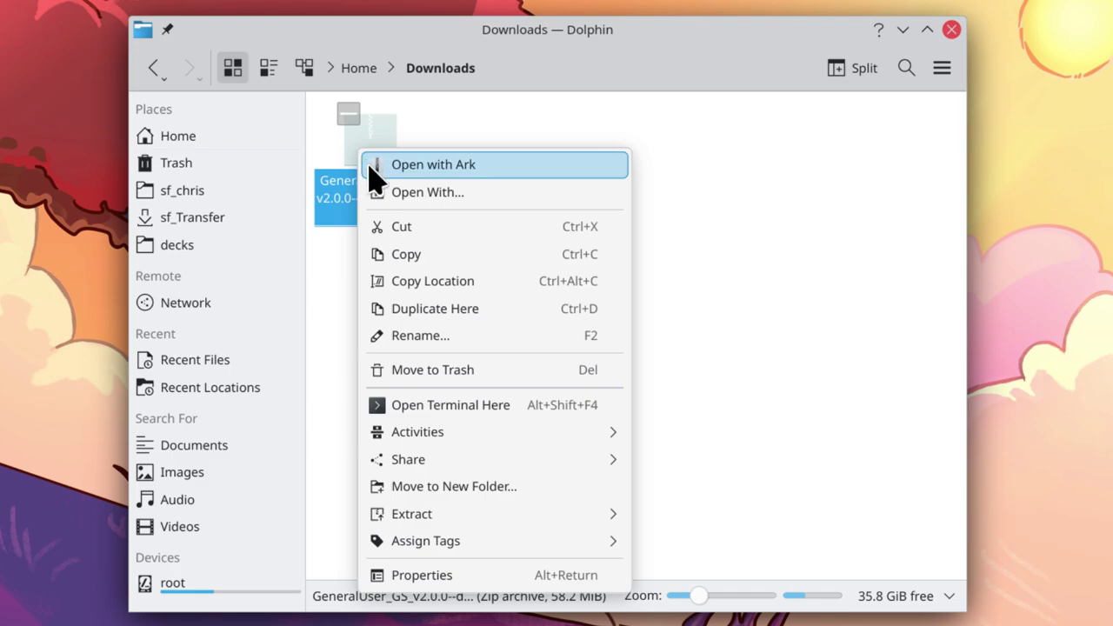
mouse_move(435, 521)
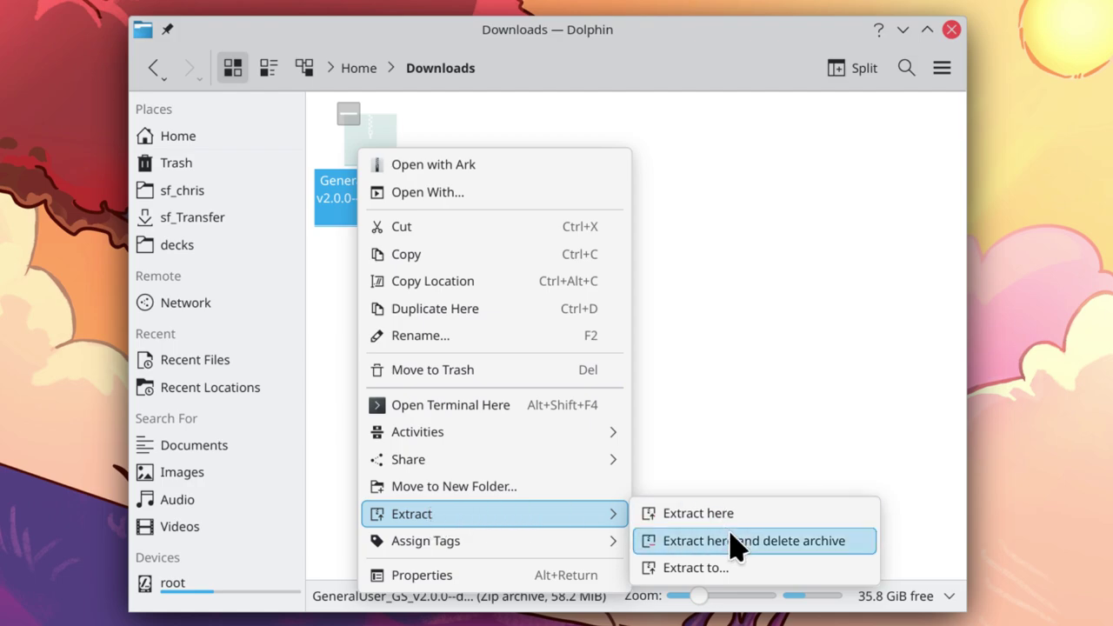
click(855, 543)
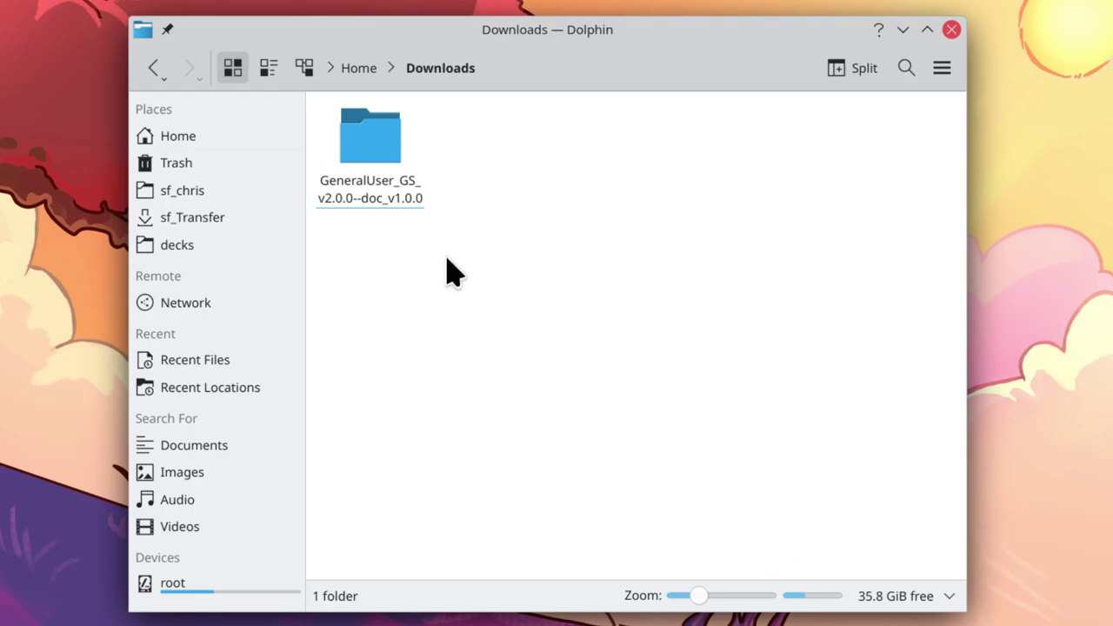
Cut the GeneralUser_GS_v2.0.0--doc_v1.0.0 folder and create a Samples folder inside Music
right_click(382, 153)
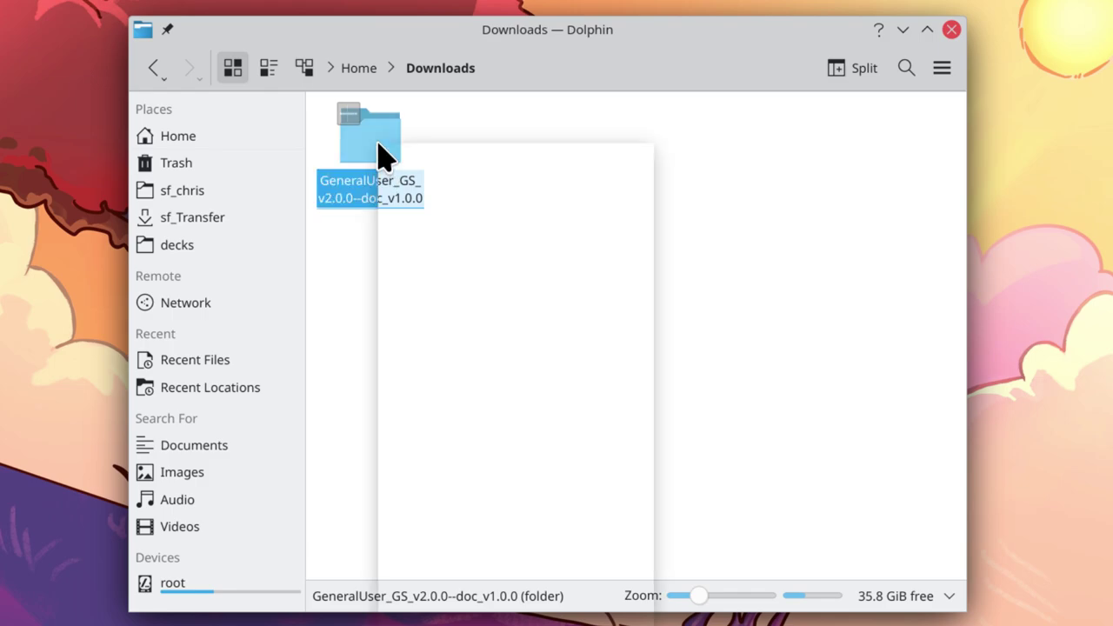
click(483, 311)
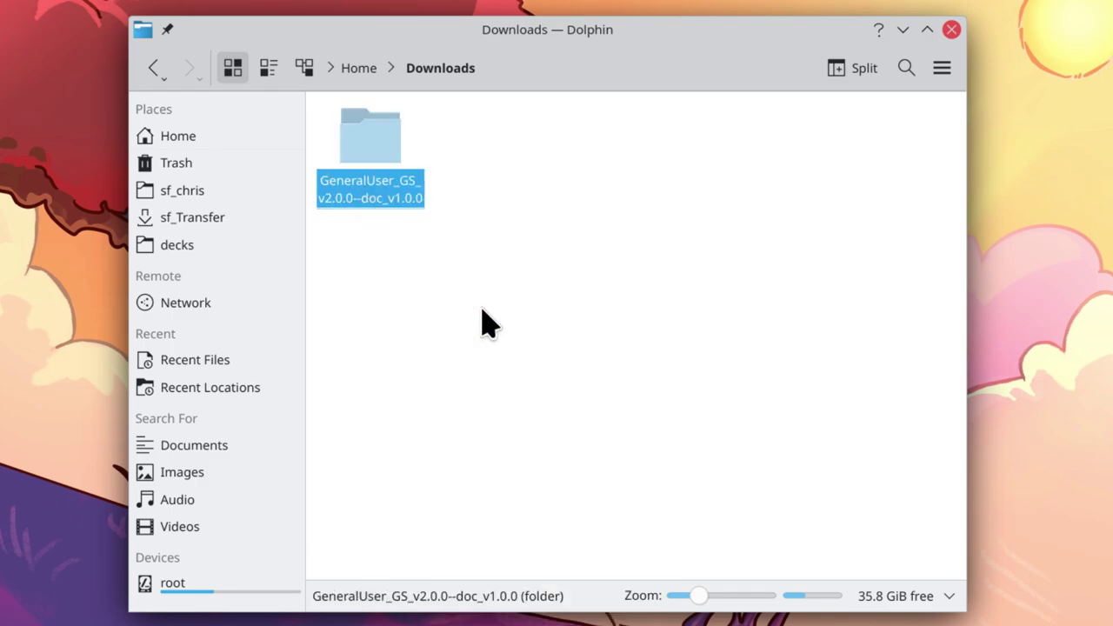
click(187, 143)
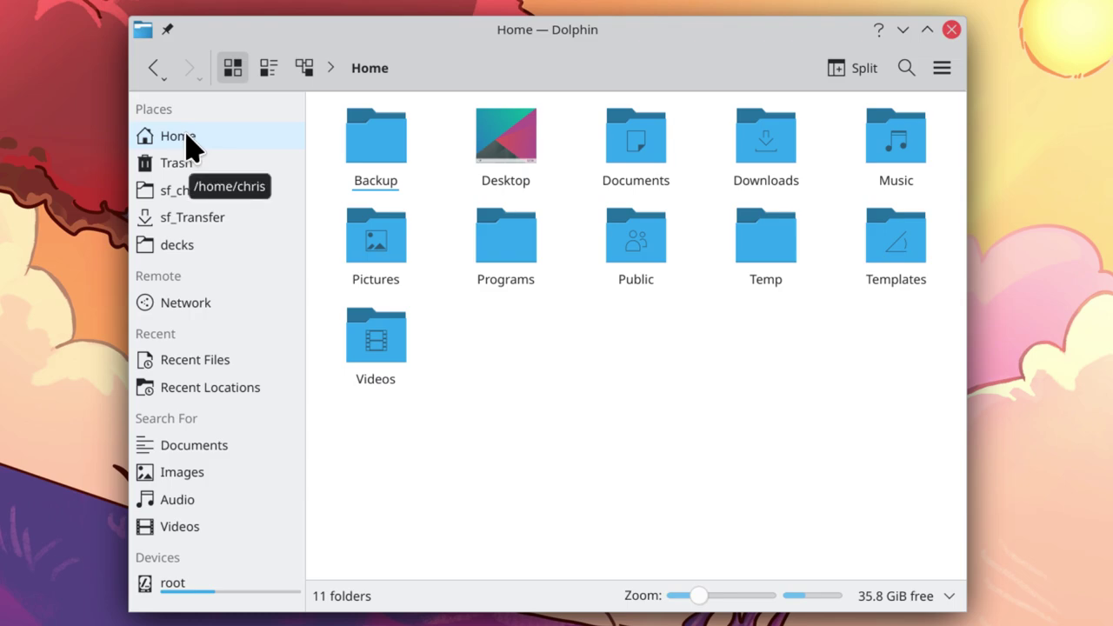
click(893, 148)
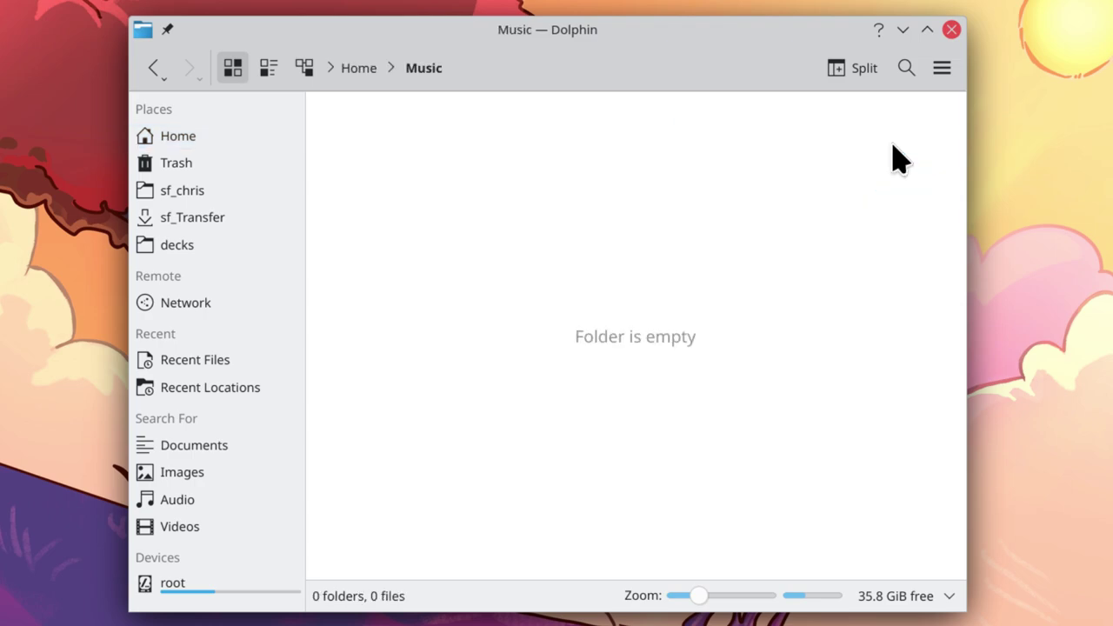
right_click(423, 158)
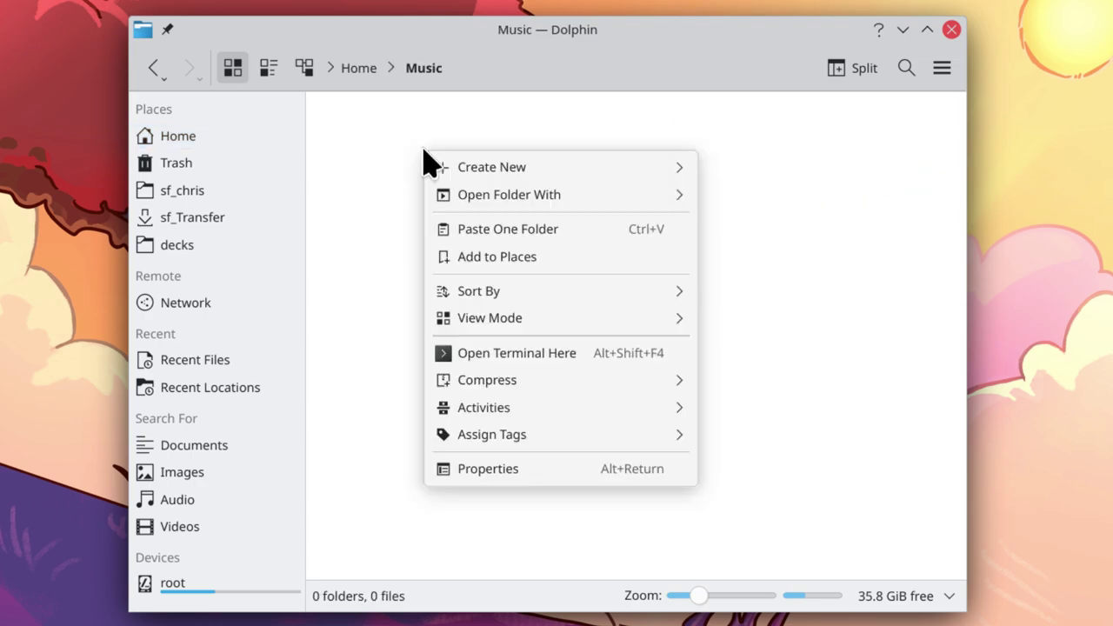
mouse_move(584, 167)
click(749, 167)
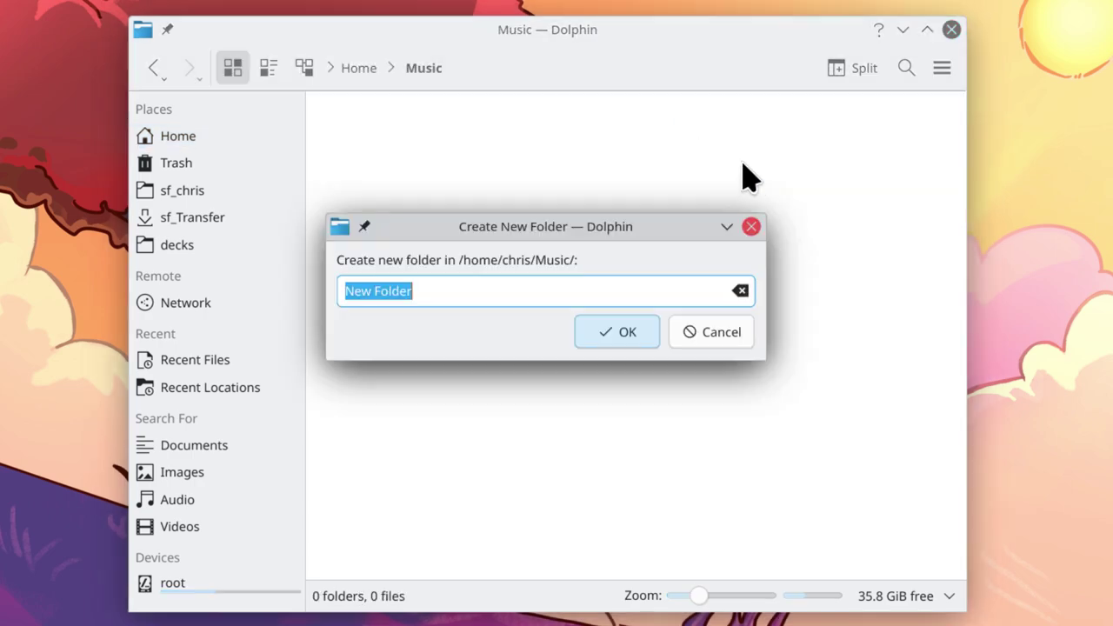
text(Samples)
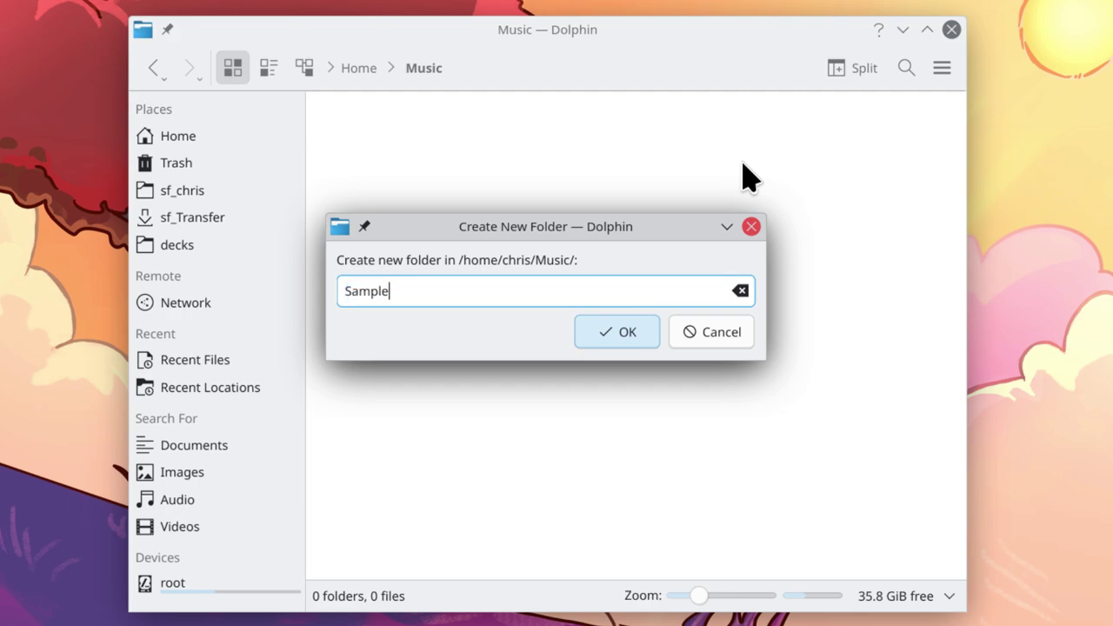
key(Return)
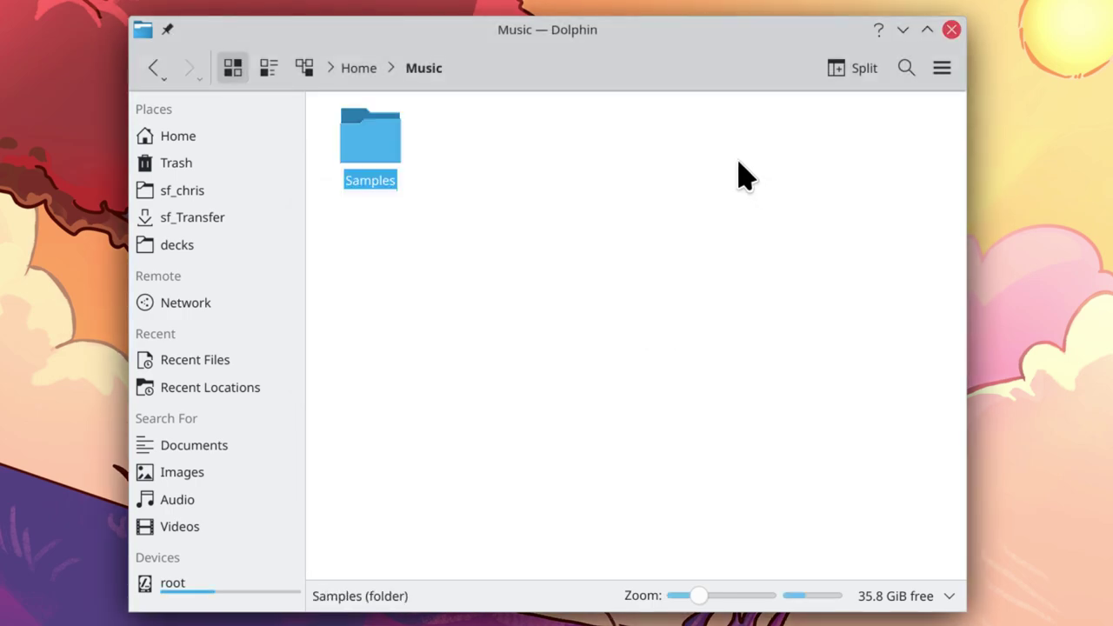
Paste the GeneralUser GS folder into Music/Samples and select the GeneralUser GS v2.0.0.sf2 file
double_click(384, 160)
right_click(377, 145)
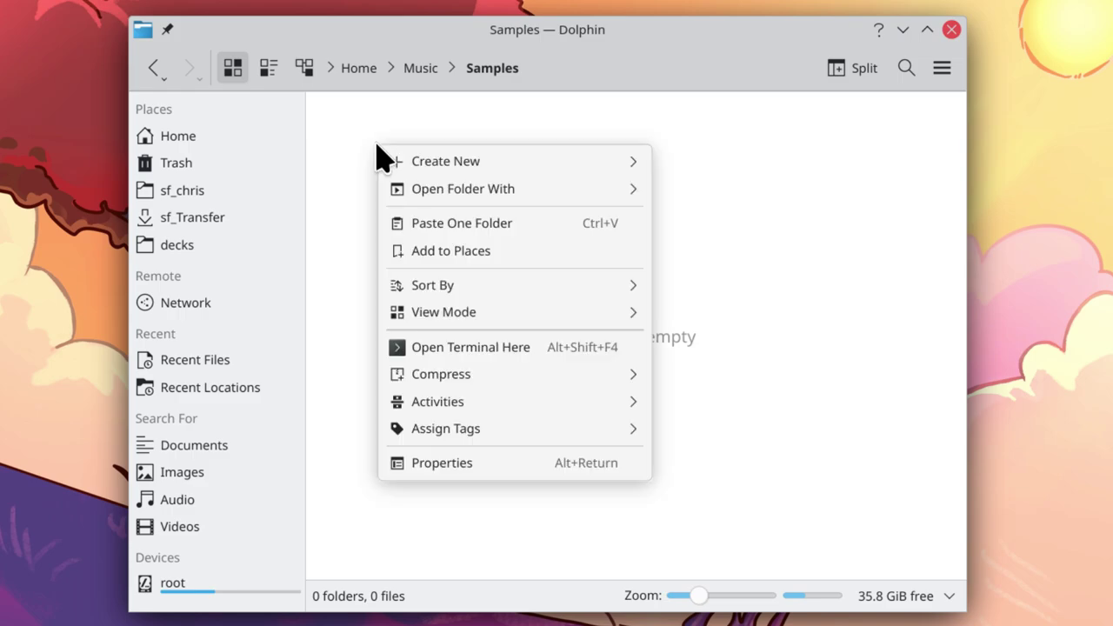
click(472, 221)
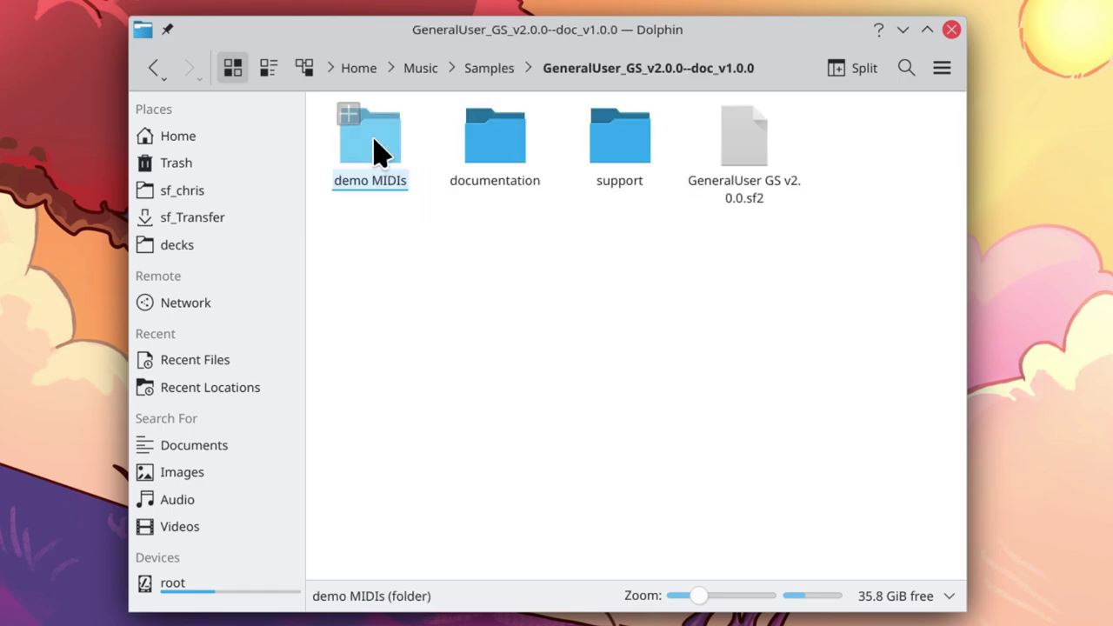
click(750, 152)
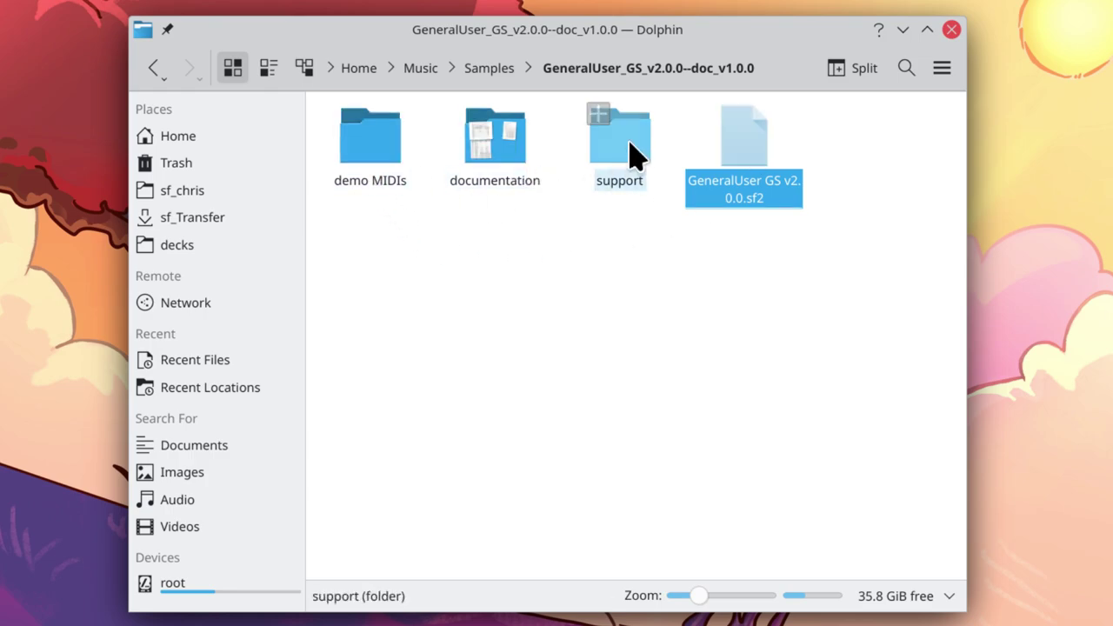
Open demo MIDIs, then its audio subfolder holding nine .ogg recordings
double_click(383, 148)
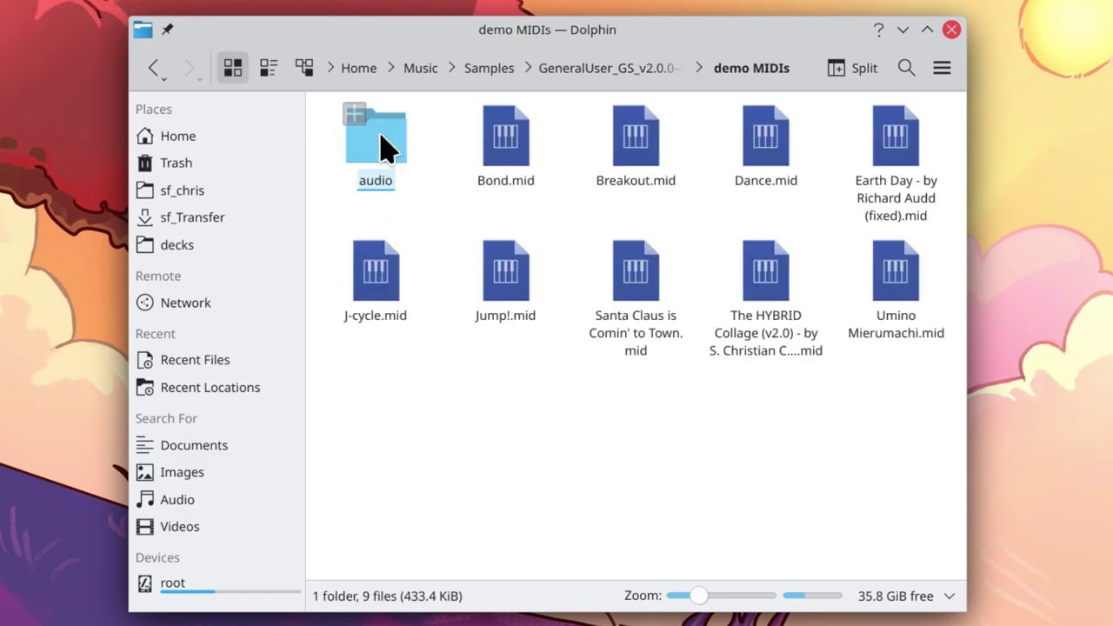
click(895, 277)
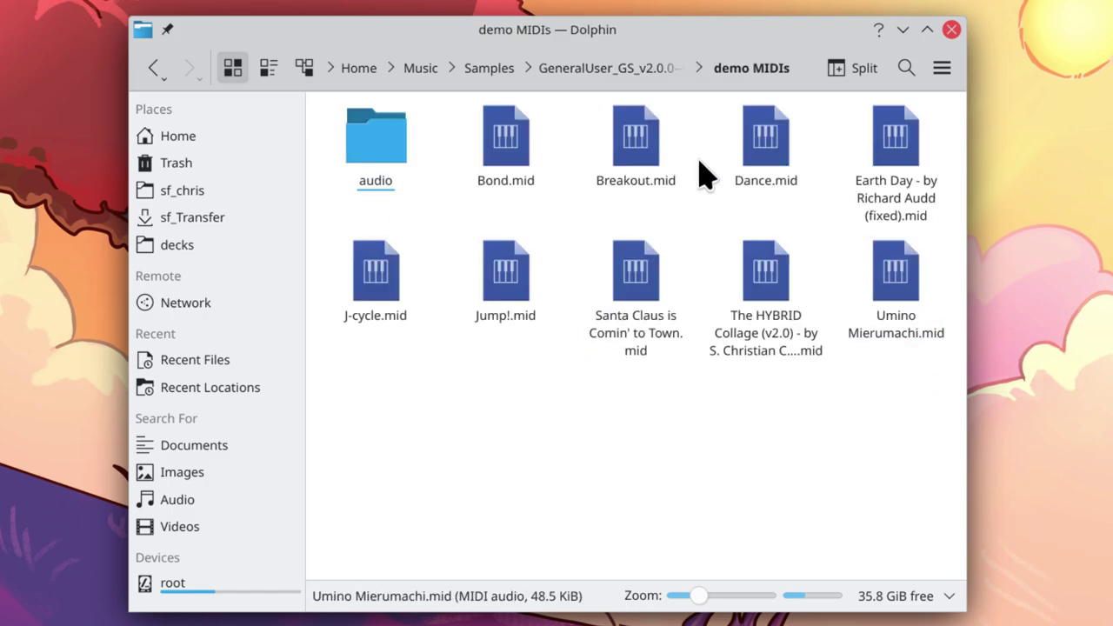
click(927, 261)
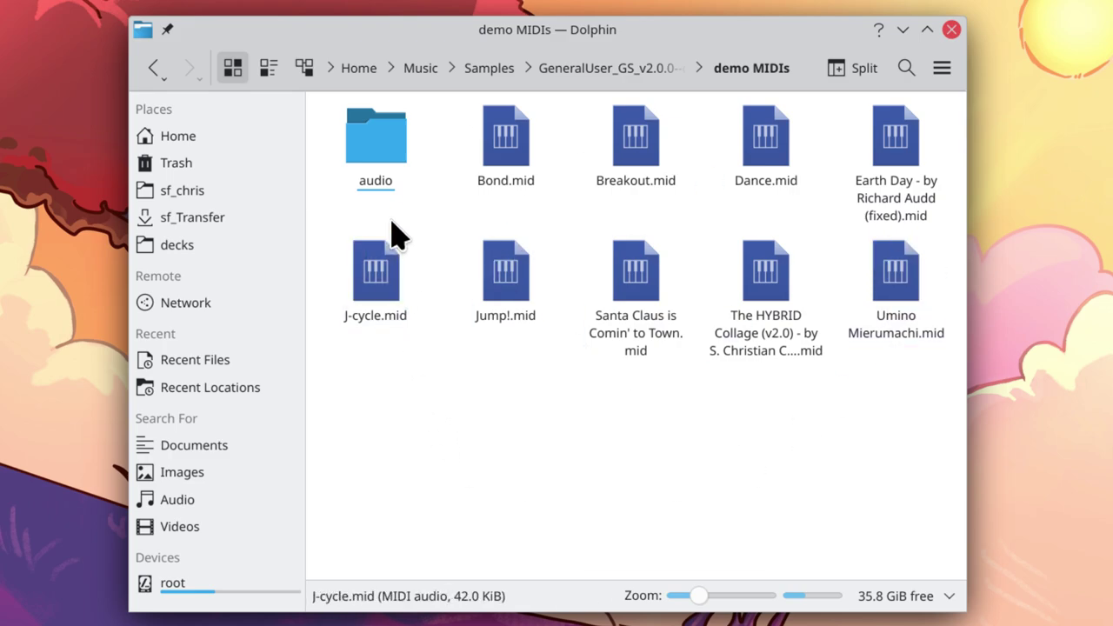
double_click(382, 149)
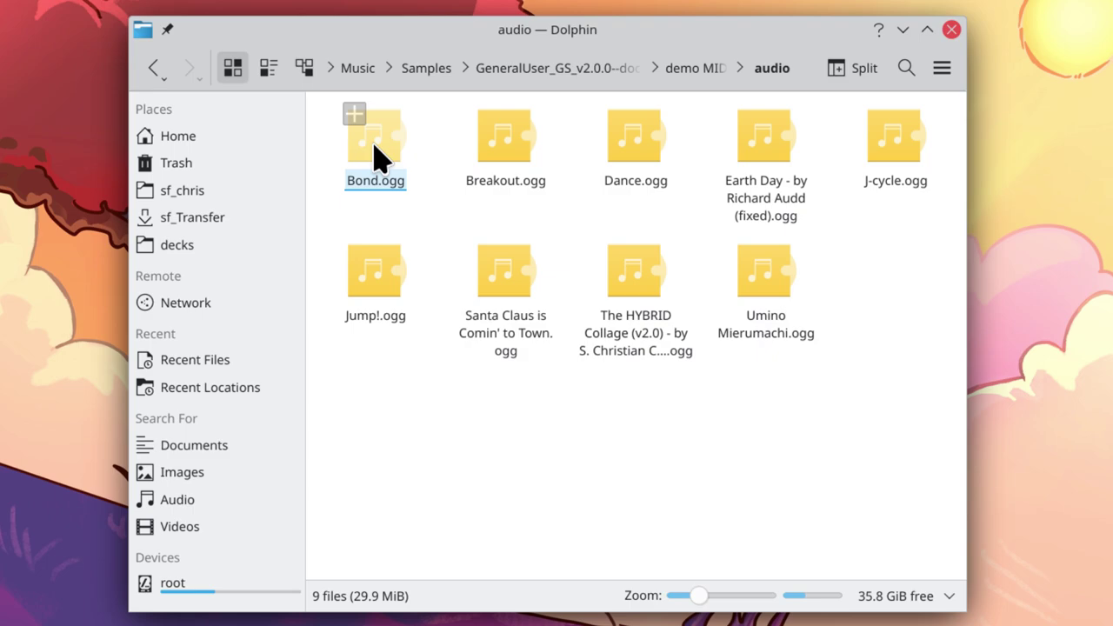
Open README.html from the GeneralUser GS documentation folder in Firefox
click(574, 73)
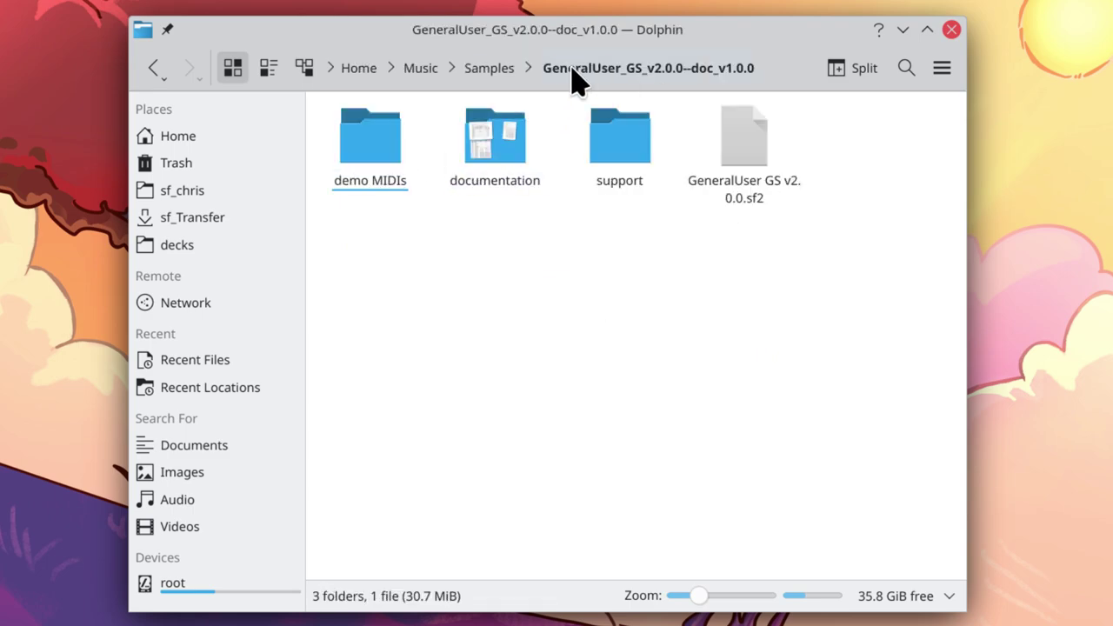
click(502, 165)
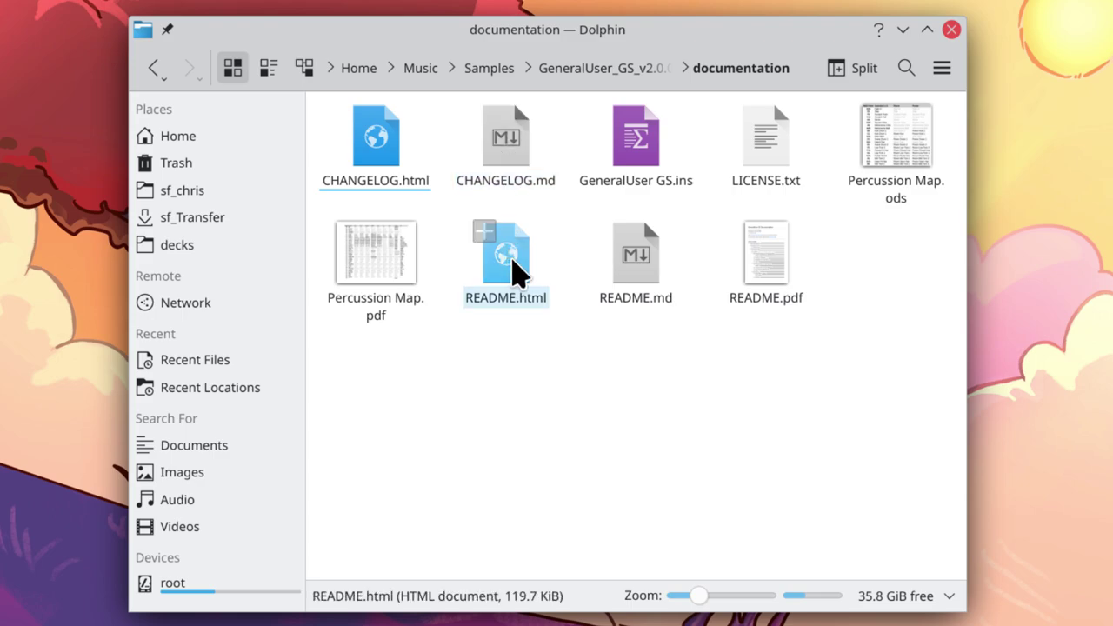
double_click(513, 271)
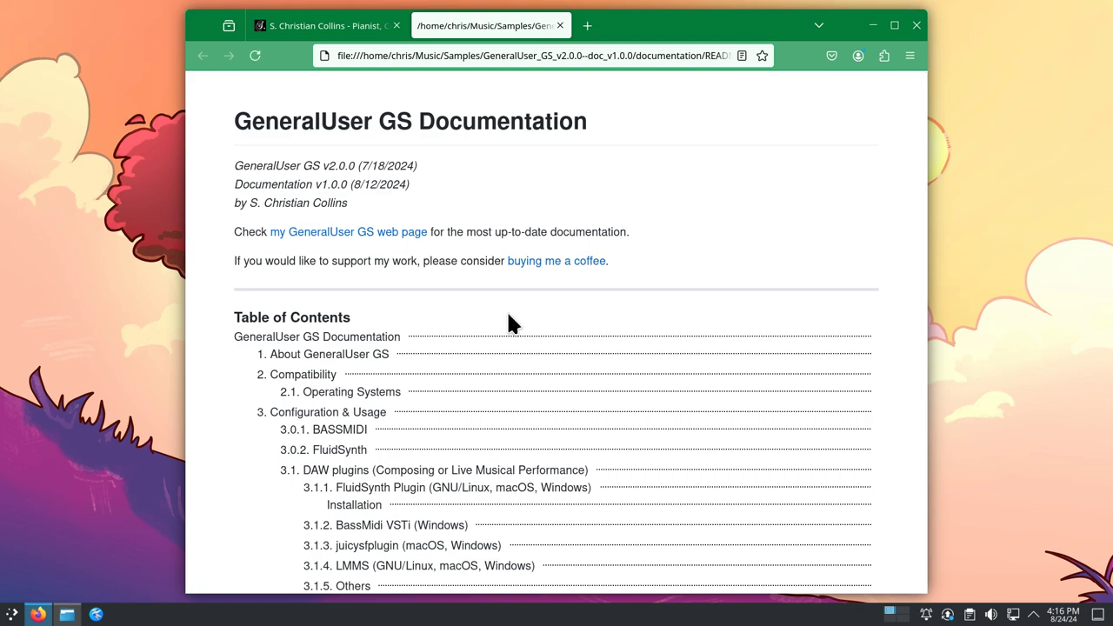
Jump to README section 3.2.1 FluidSynth and find its Linux fluidsynth package install line
scroll(509, 316, down, 3)
scroll(511, 322, down, 3)
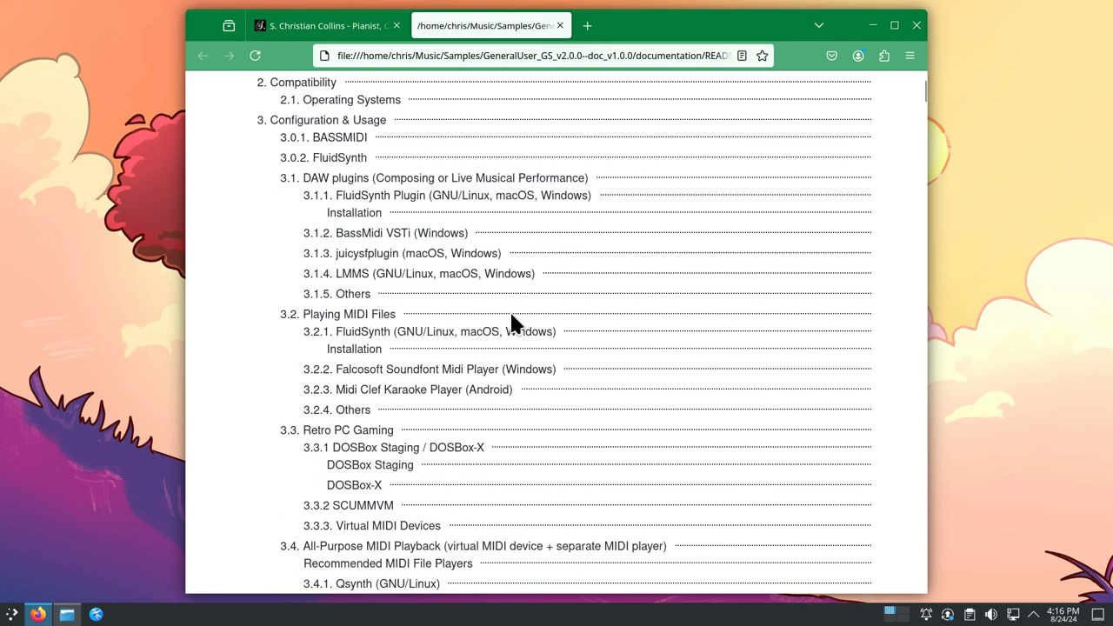
click(382, 340)
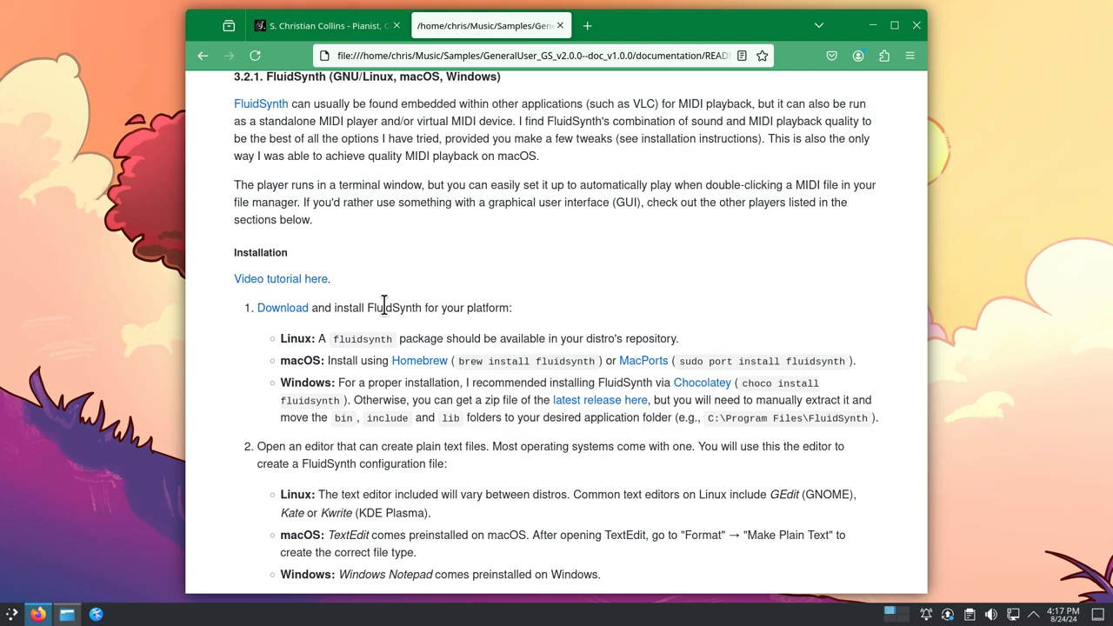
double_click(365, 338)
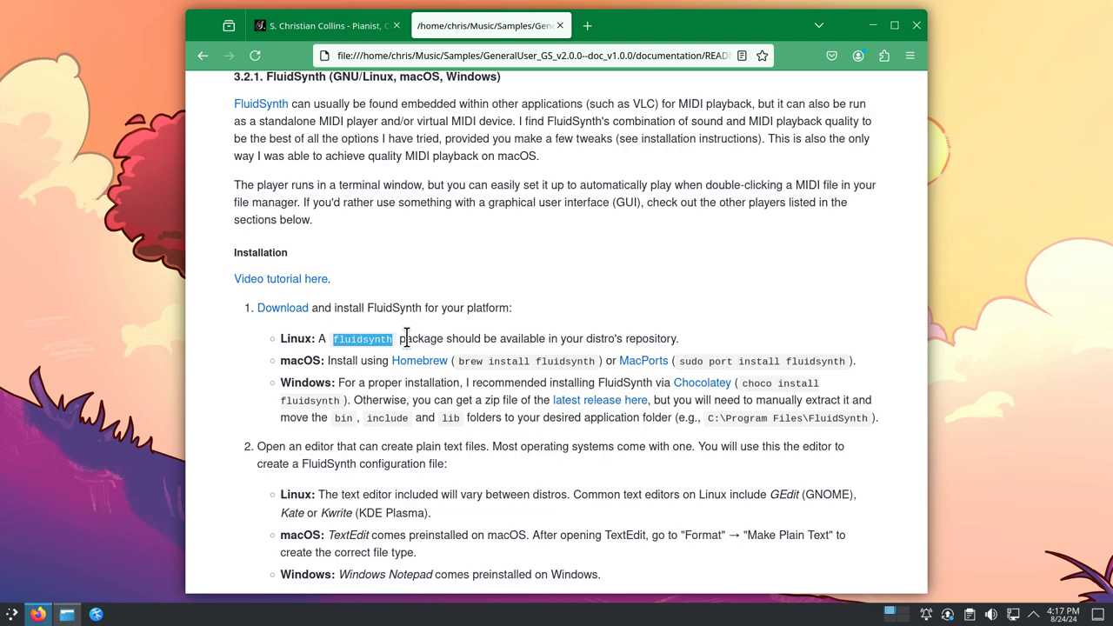
click(406, 338)
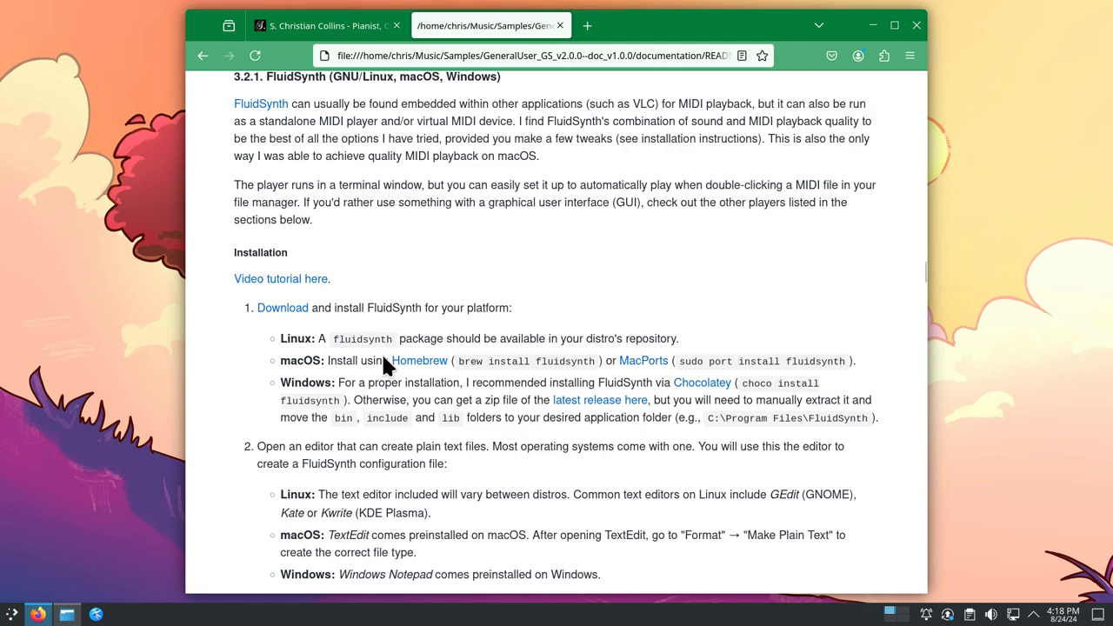
click(8, 618)
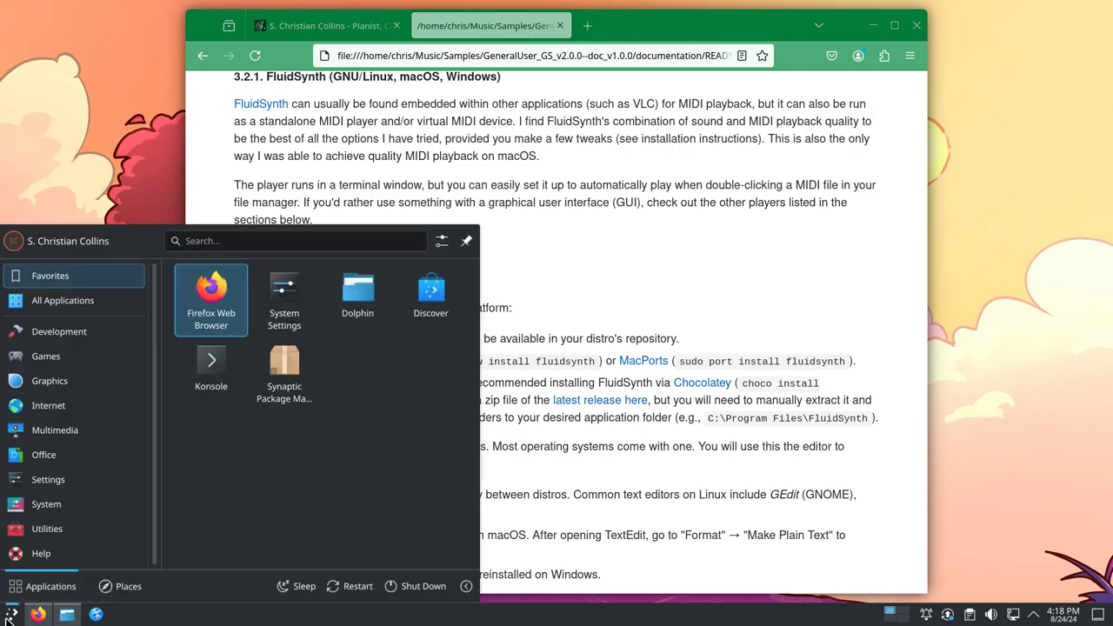
In Konsole, install fluidsynth via sudo apt install, confirming with y, then exit the terminal
click(212, 369)
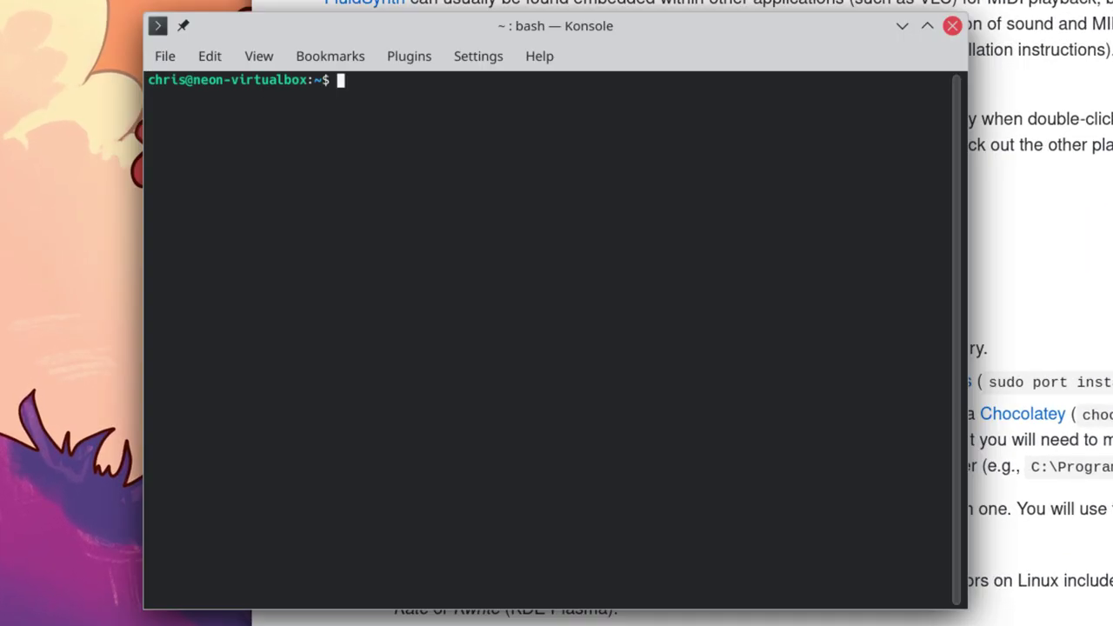
text(sudo apt install fluidsynth)
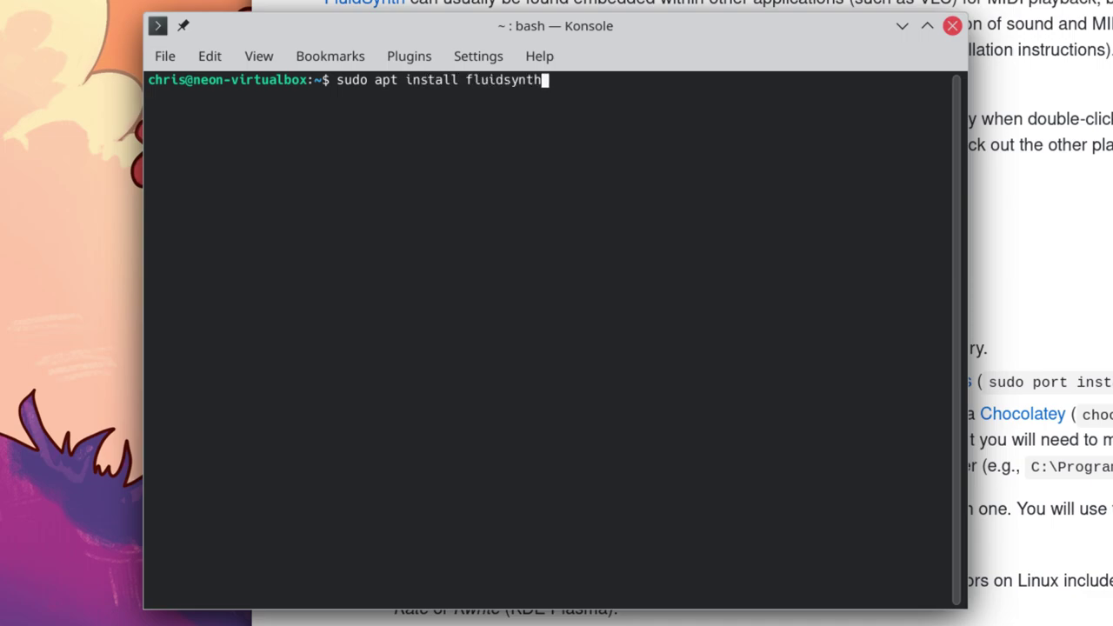
key(Return)
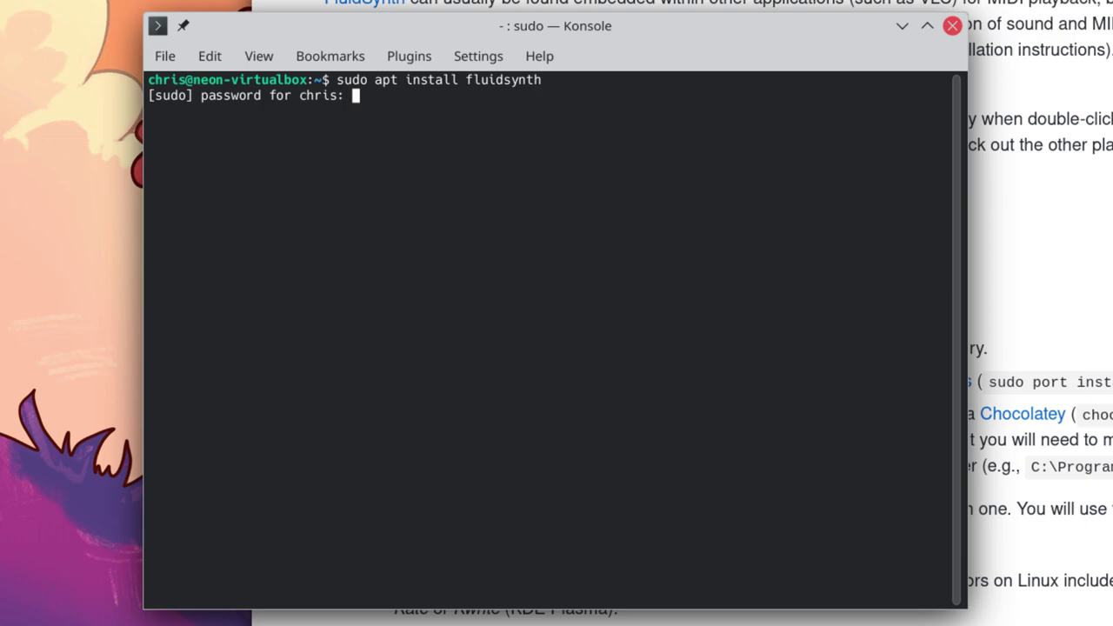
key(Return)
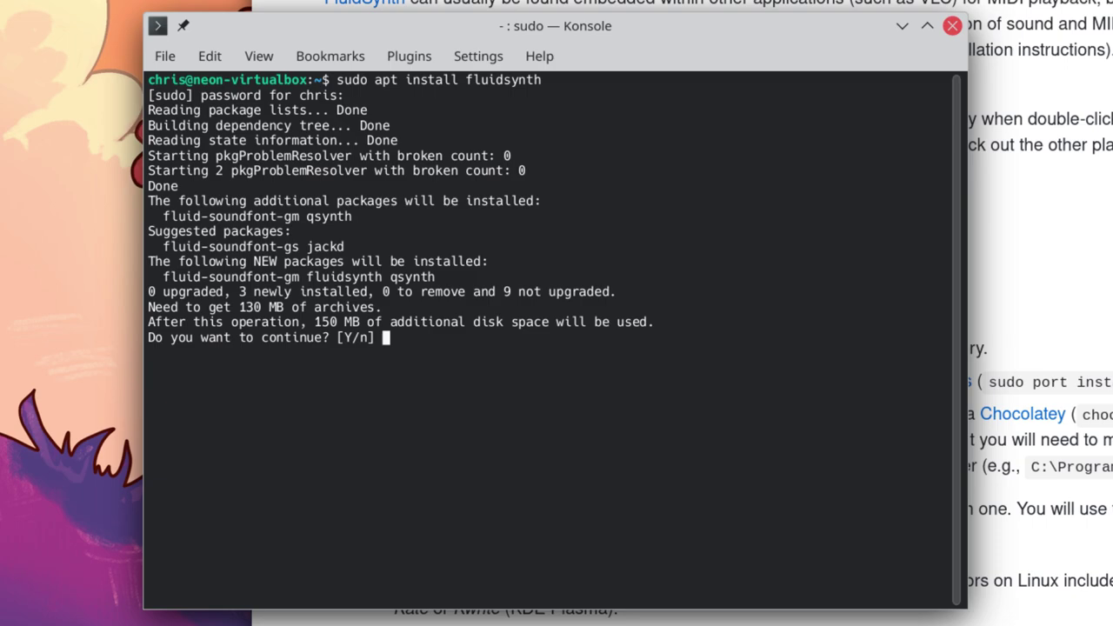
text(y)
key(Return)
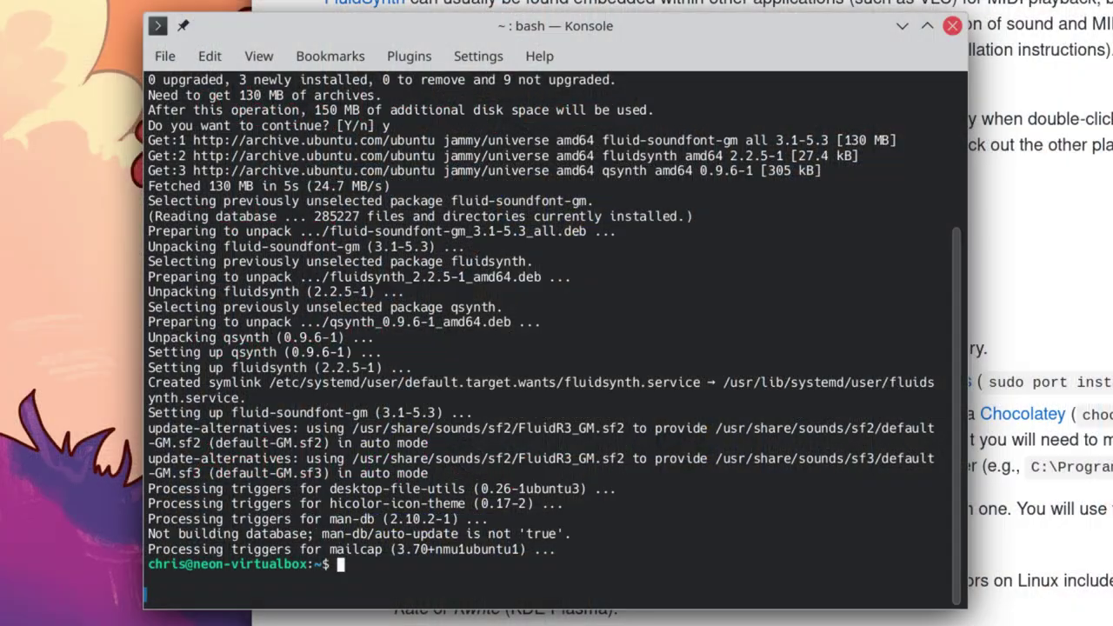
text(exit)
key(Return)
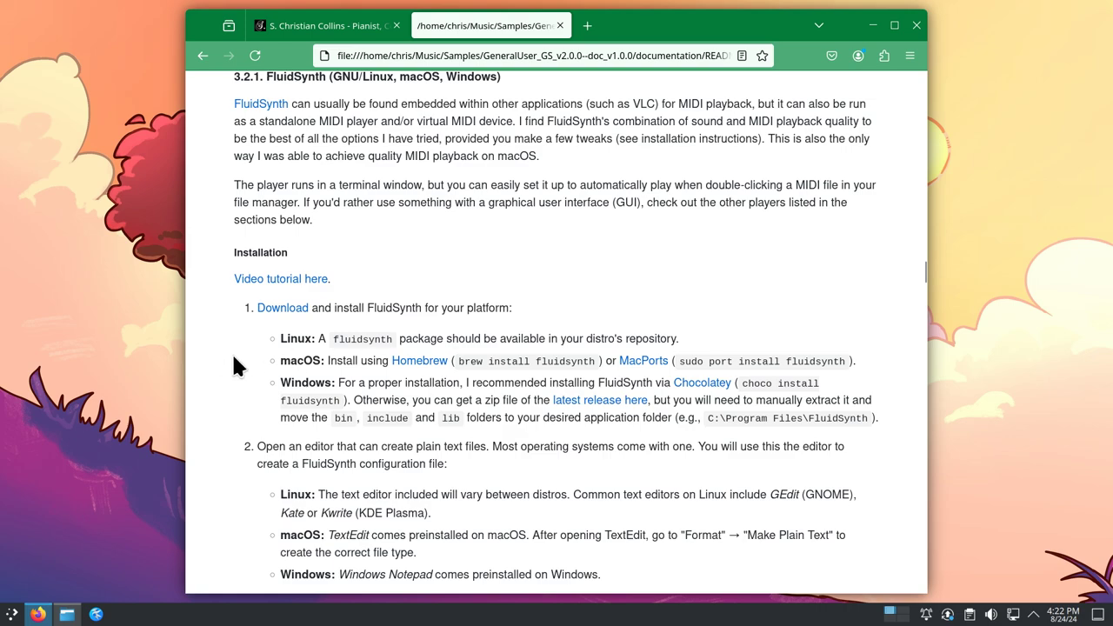
Copy the step 3 config block, from set synth.default-soundfont through interp 7
scroll(236, 353, down, 5)
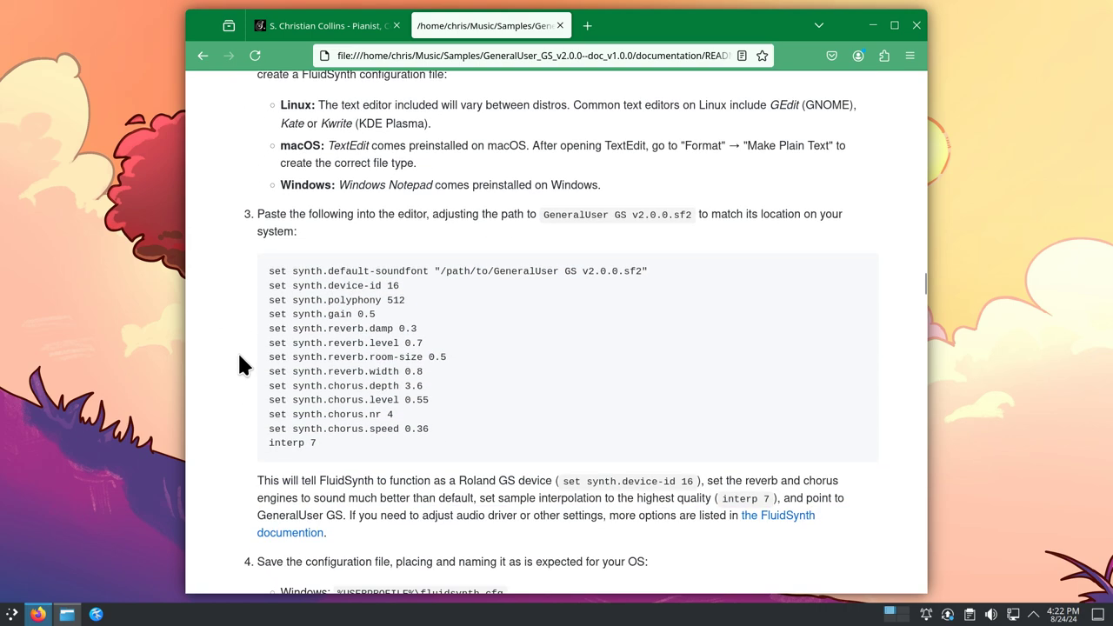
drag(269, 271, 317, 434)
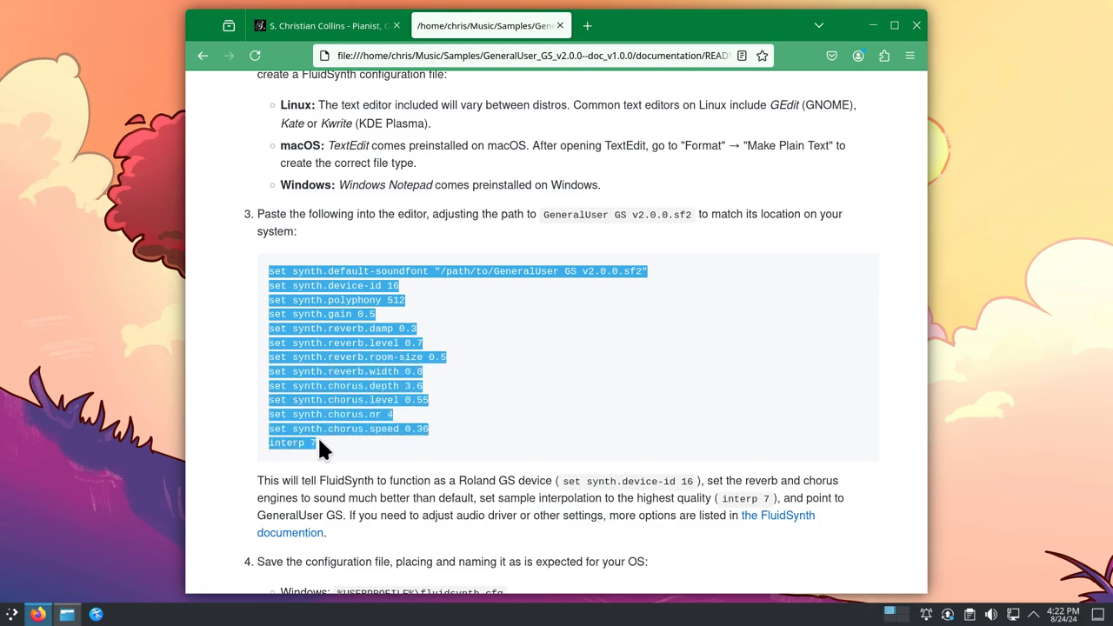
right_click(331, 358)
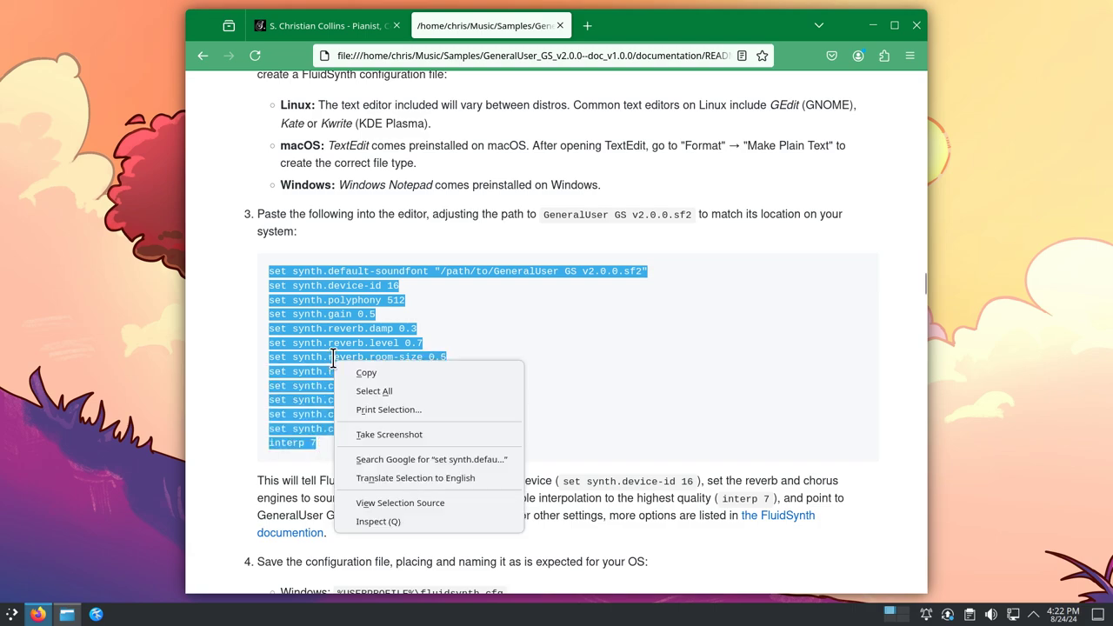
click(376, 370)
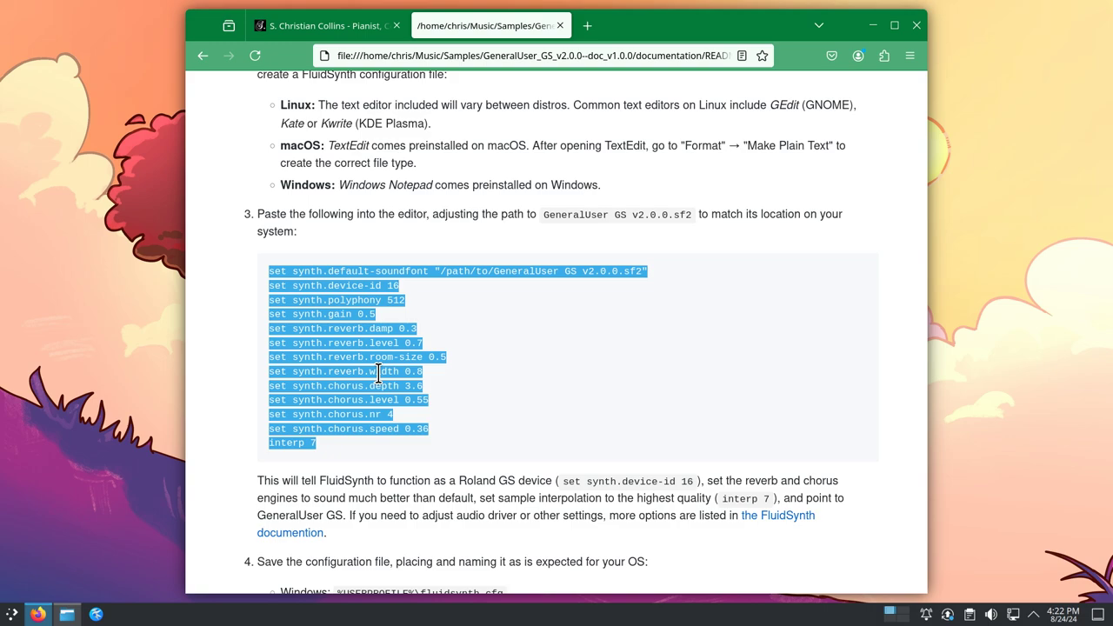
Launch Kate from the launcher search and start a new blank document
click(11, 613)
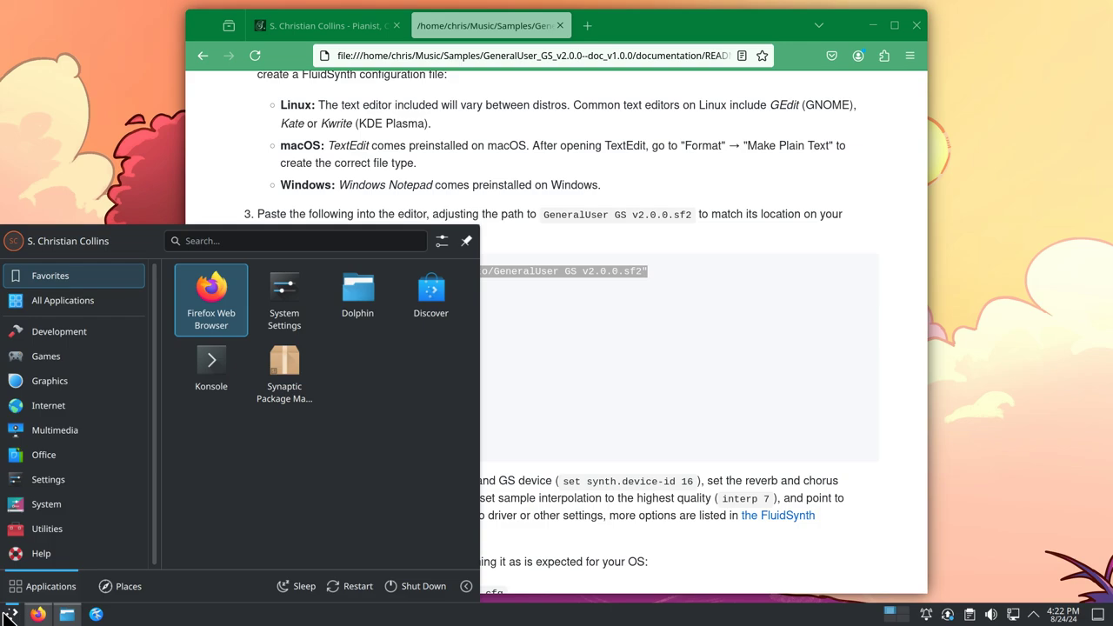
text(kate)
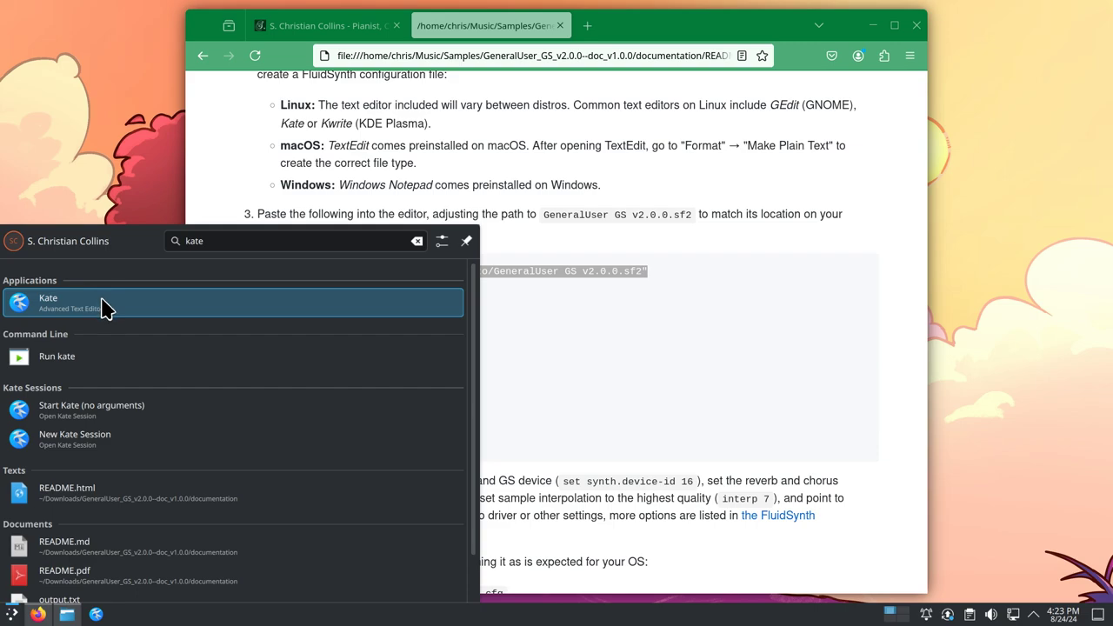
click(103, 306)
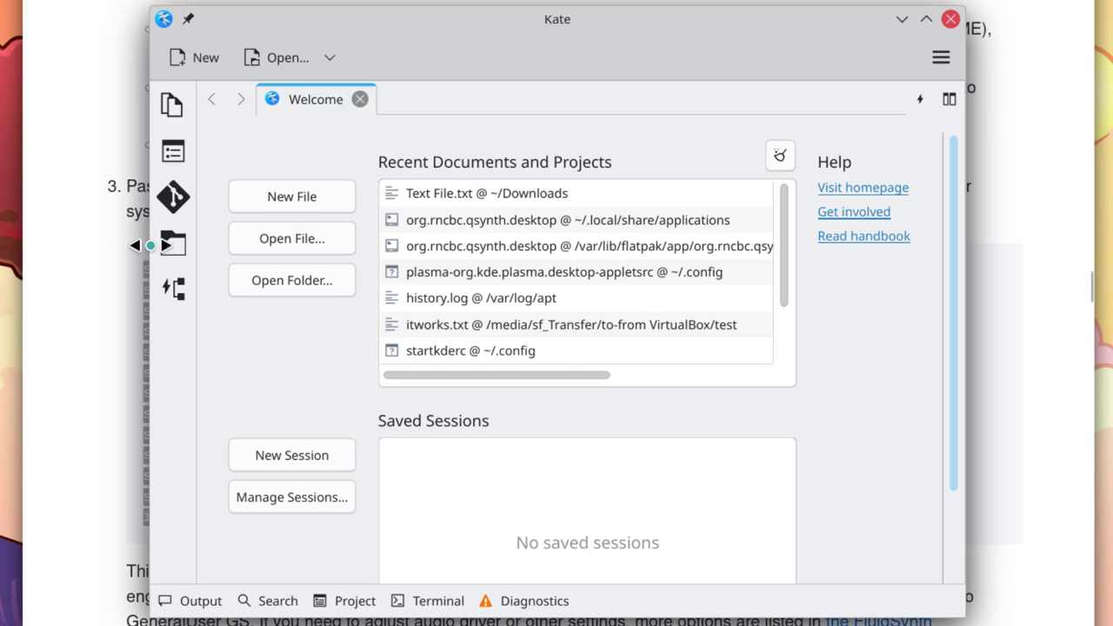
click(297, 207)
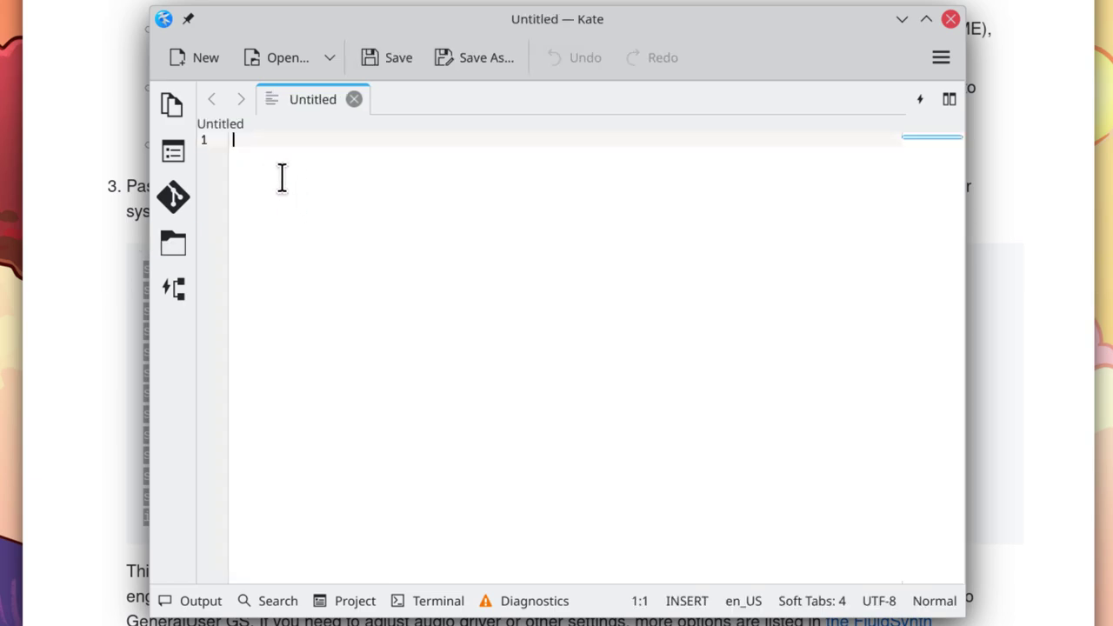
Paste the 13 FluidSynth configuration lines, select the /path/to/ placeholder, and return to Dolphin
right_click(275, 168)
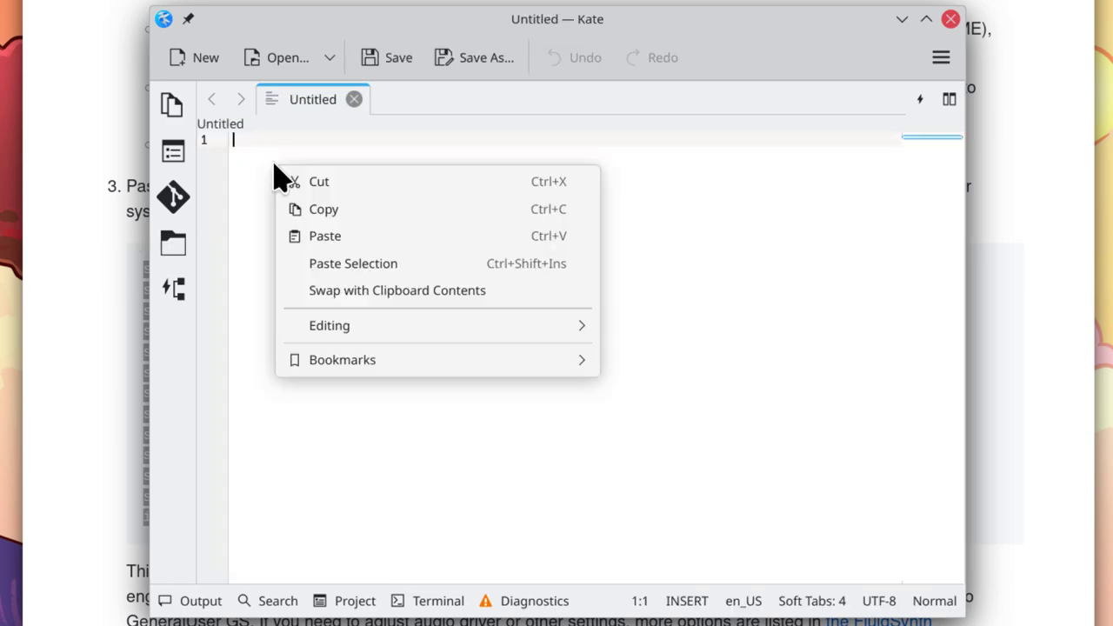
click(323, 236)
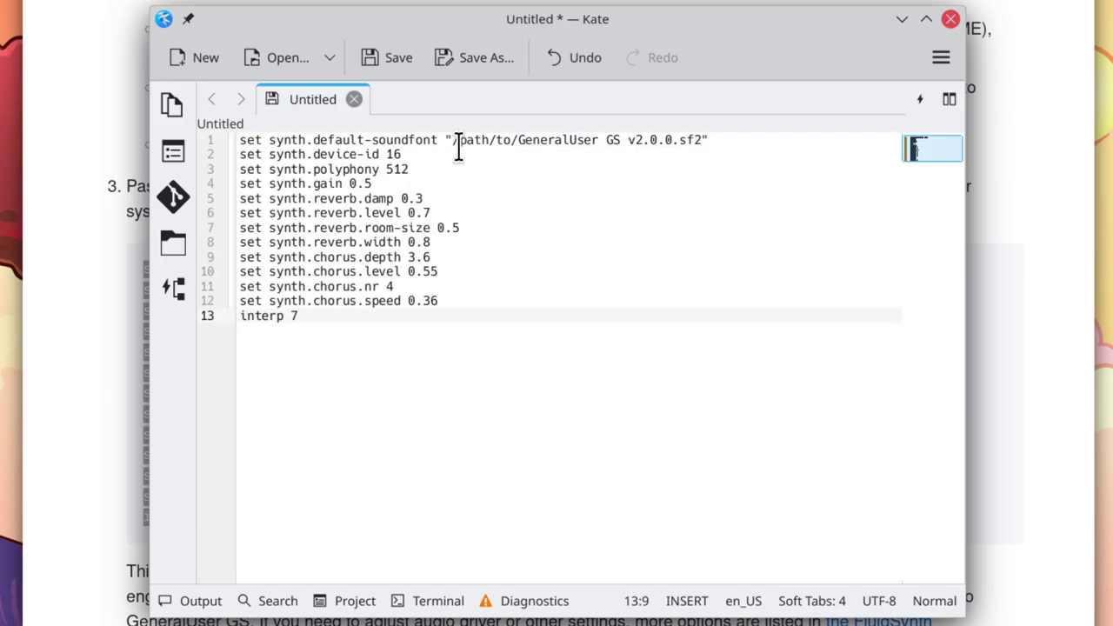
drag(453, 141, 519, 141)
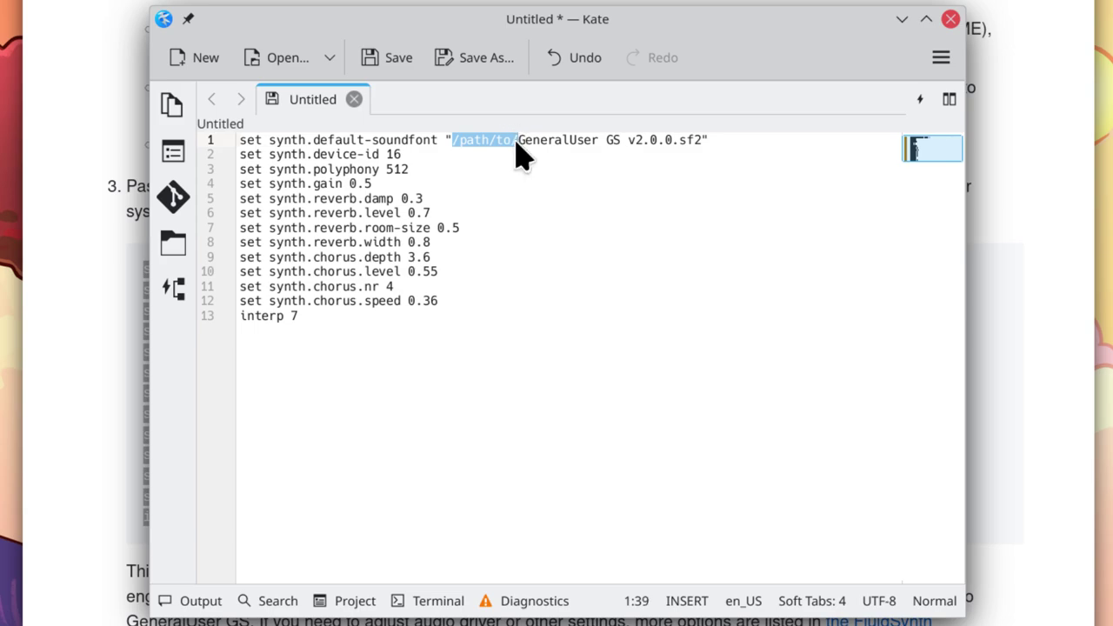
key(alt+Tab)
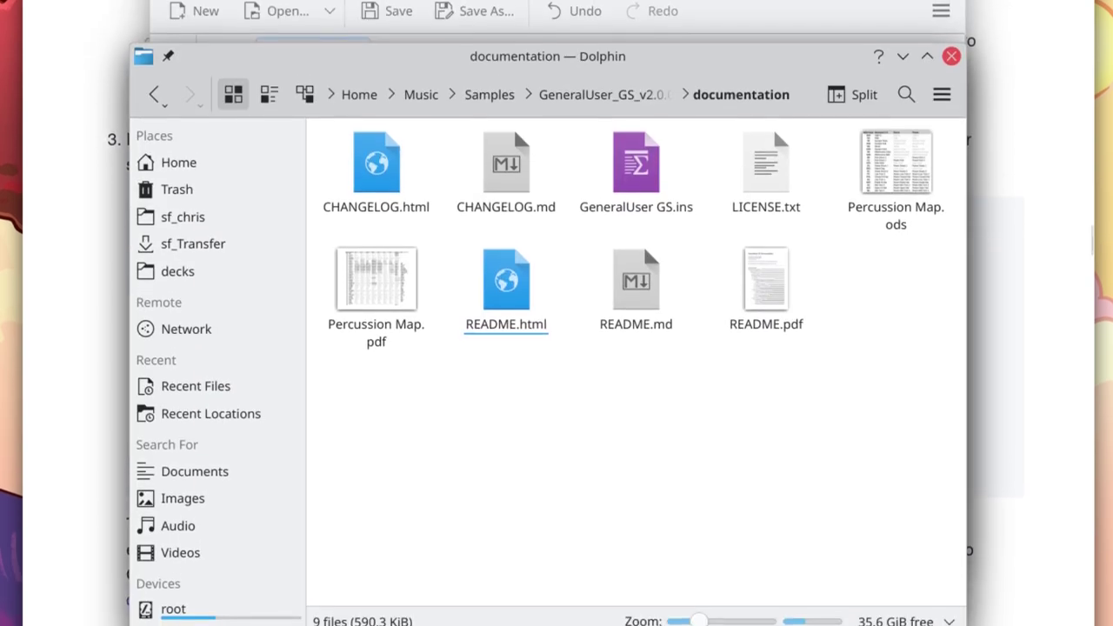
Copy the full path of GeneralUser GS v2.0.0.sf2 from the GeneralUser_GS_v2.0.0--doc_v1.0.0 folder
click(611, 95)
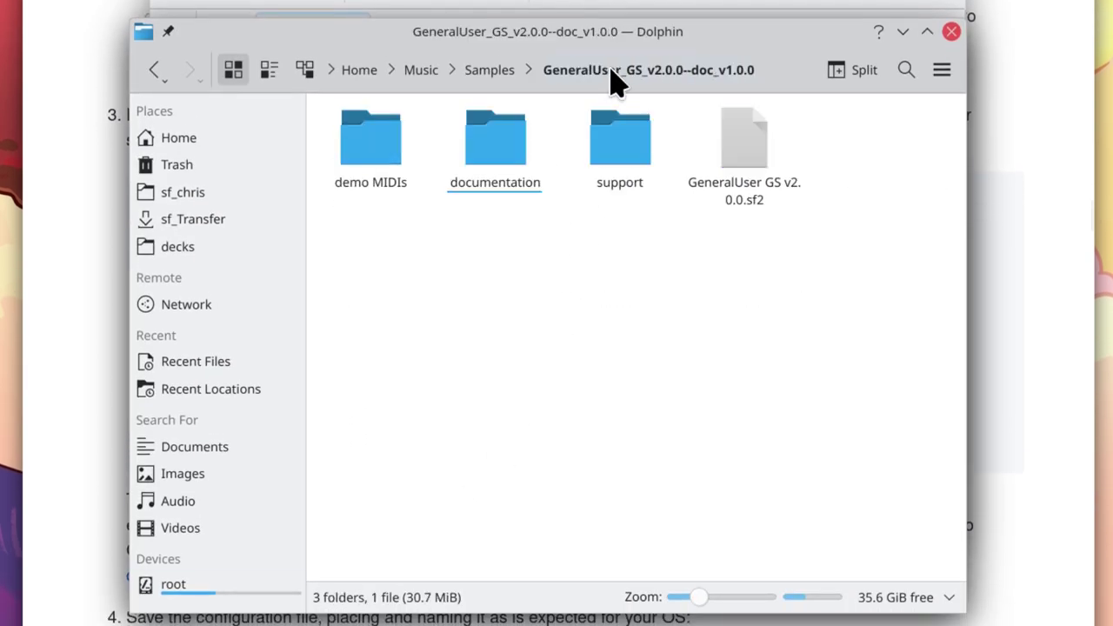
right_click(752, 153)
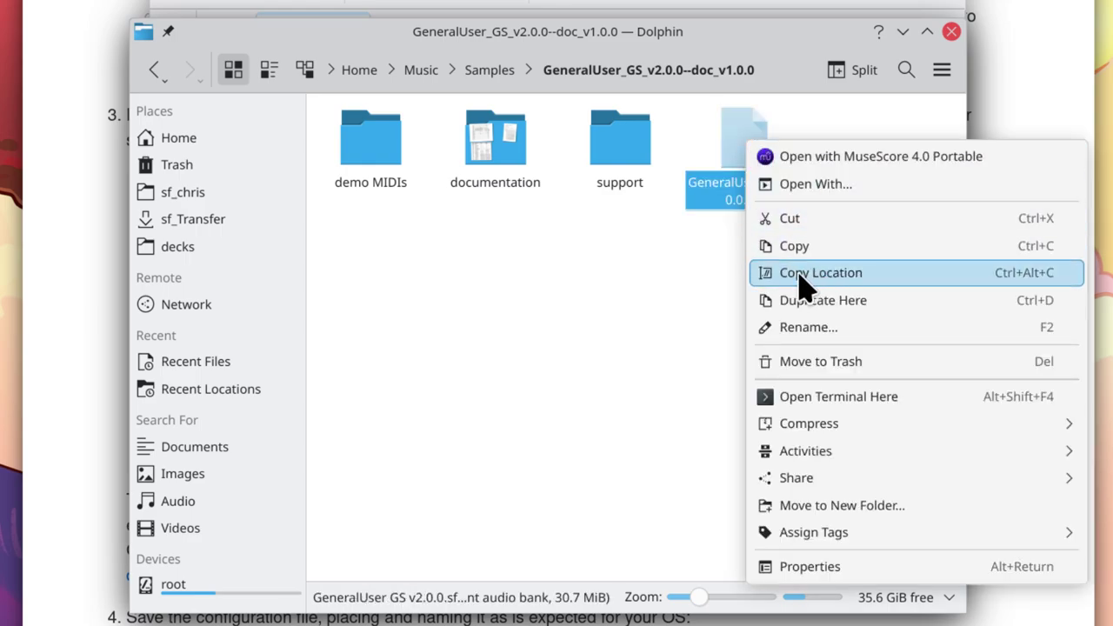
click(887, 284)
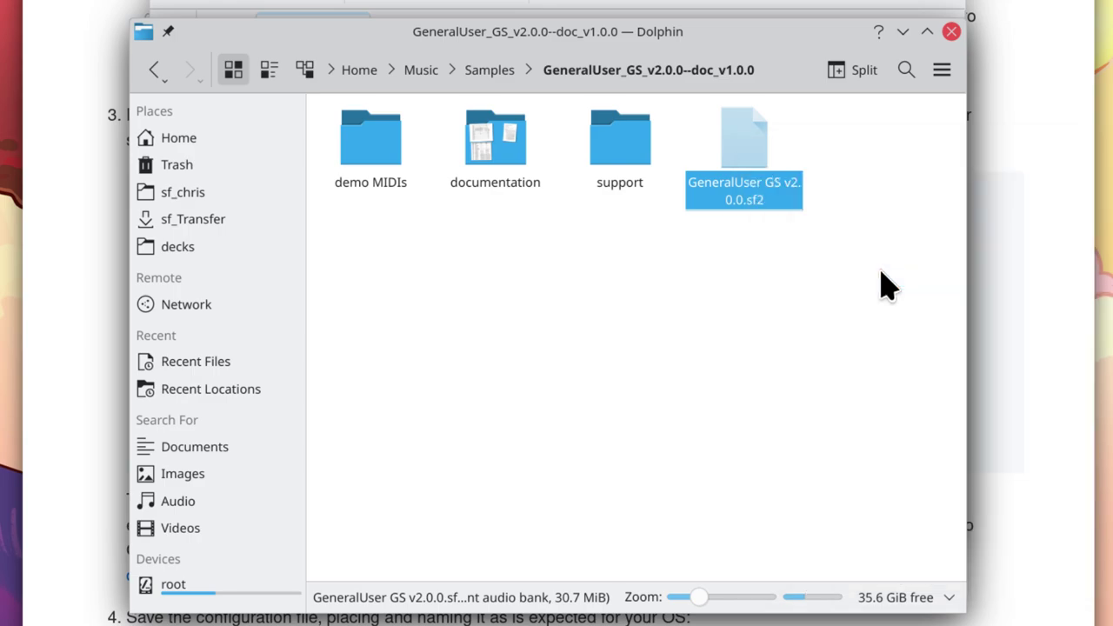
click(881, 284)
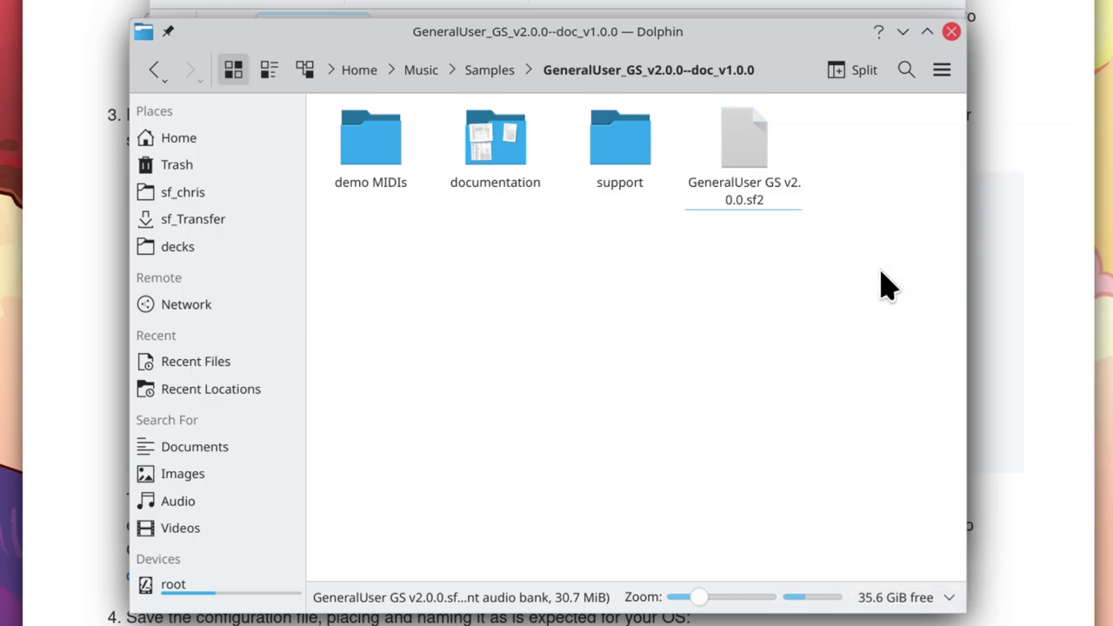
click(787, 69)
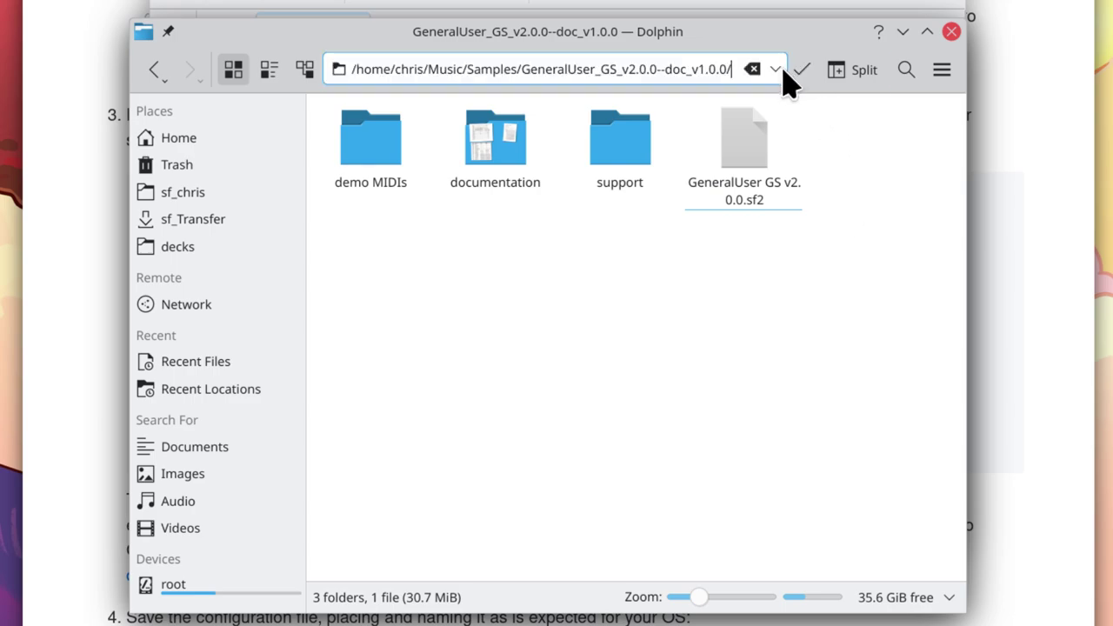
drag(732, 65, 353, 69)
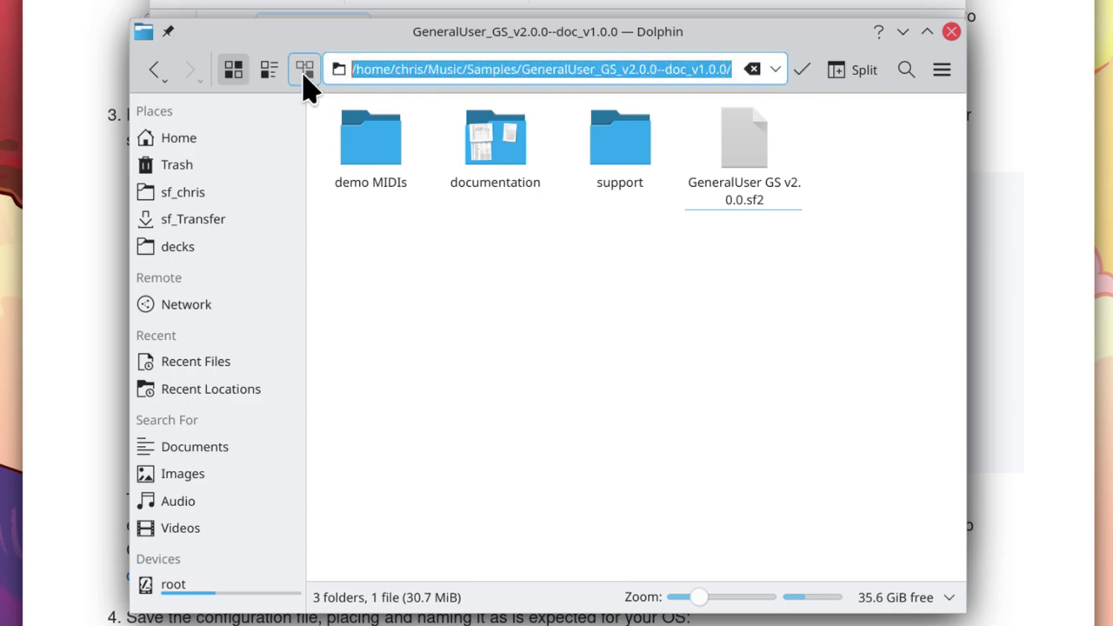
click(534, 290)
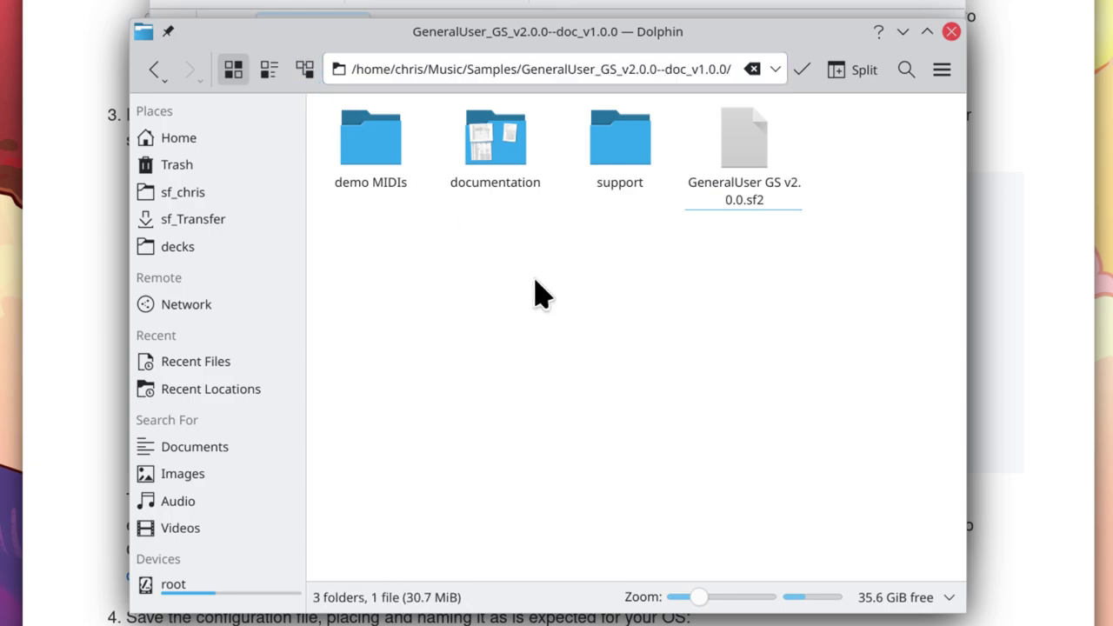
Replace the quoted /path/to/ soundfont path on line 1 with the copied real path
click(727, 3)
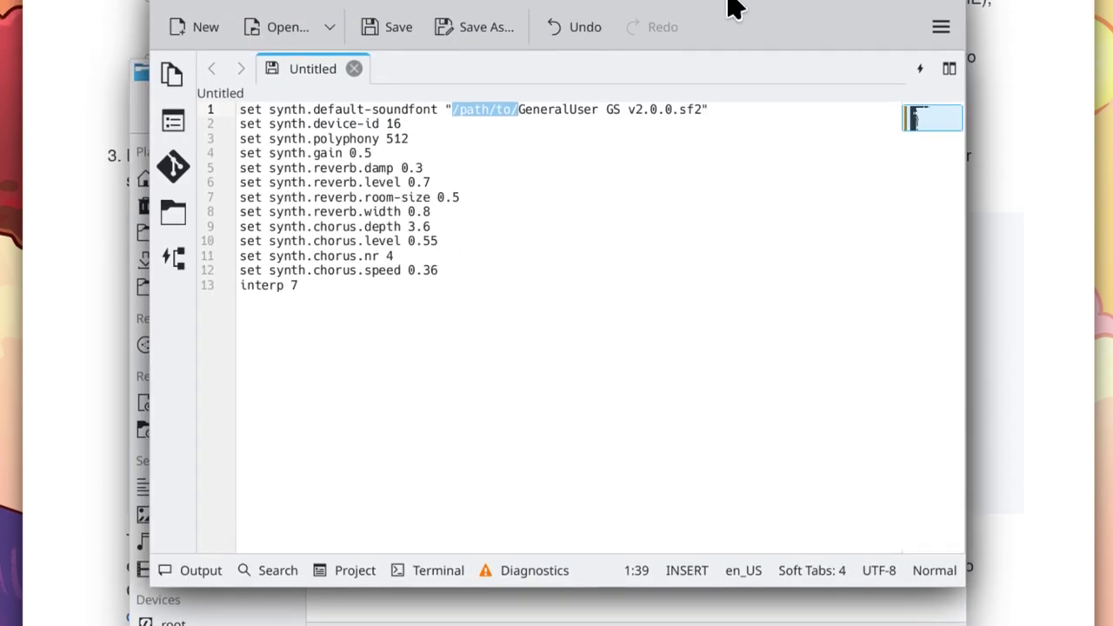
click(454, 141)
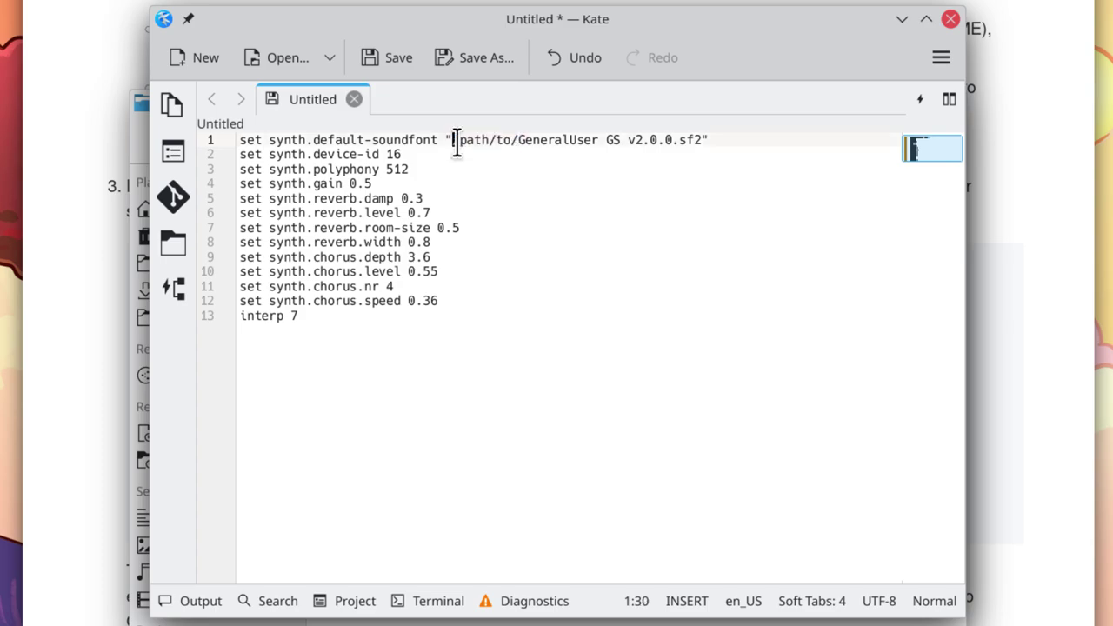
drag(453, 141, 517, 142)
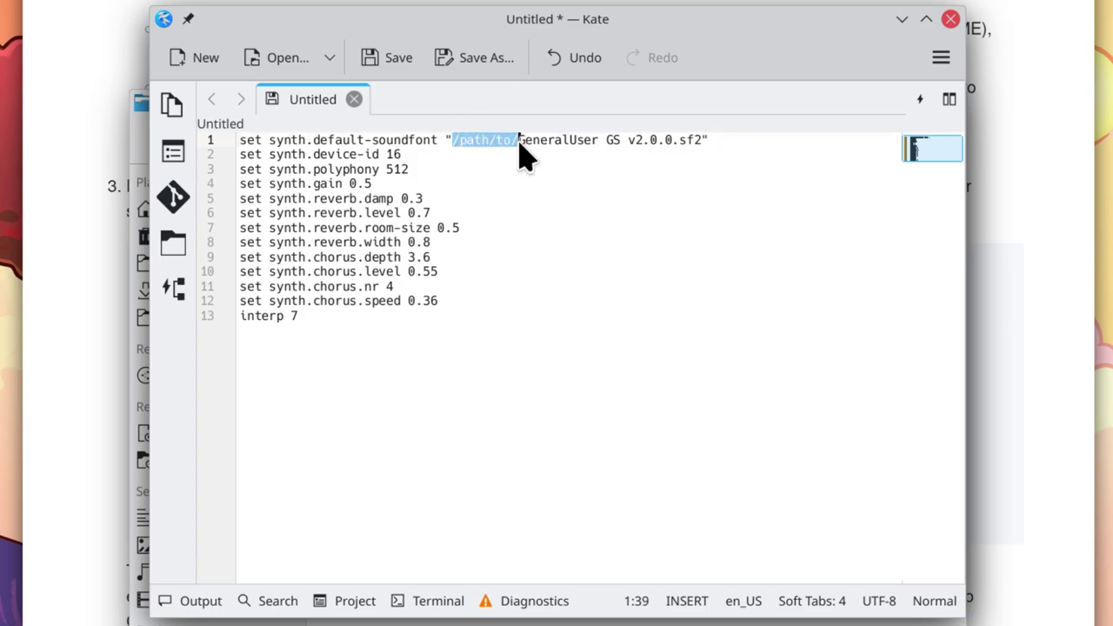
click(453, 140)
drag(453, 141, 700, 141)
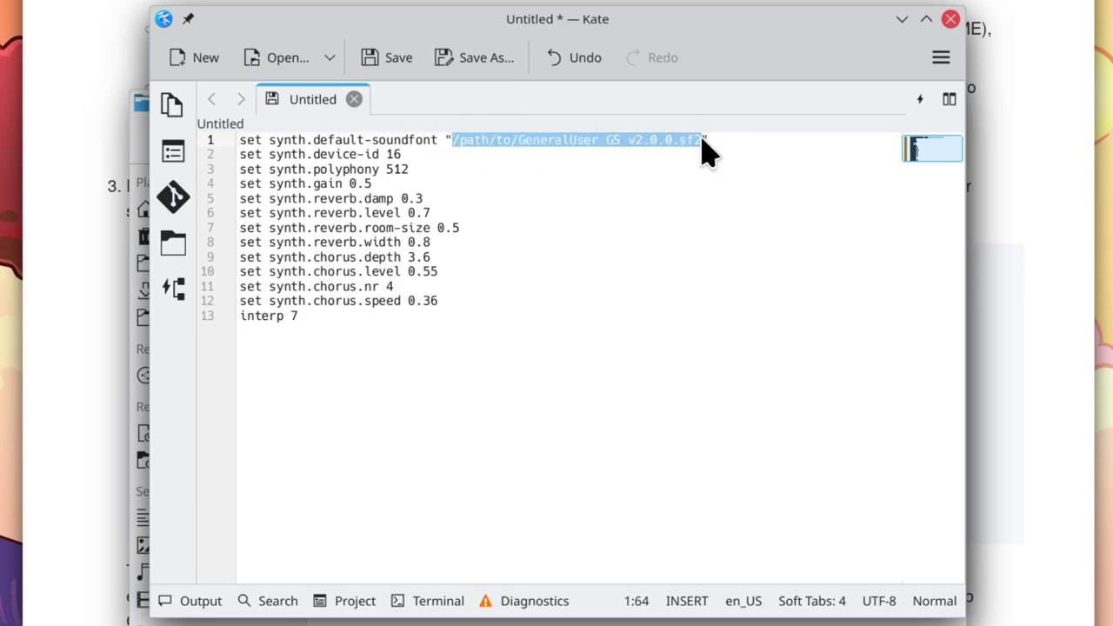
key(ctrl+v)
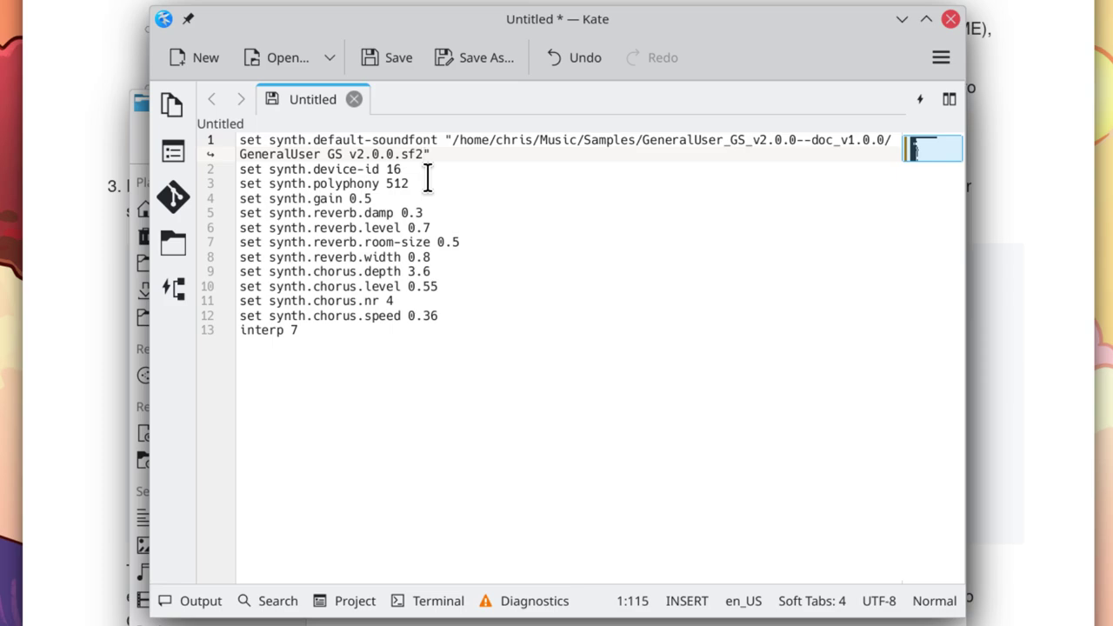
Review the device-id 16, reverb, chorus and interp 7 setting lines in the configuration
drag(413, 169, 243, 167)
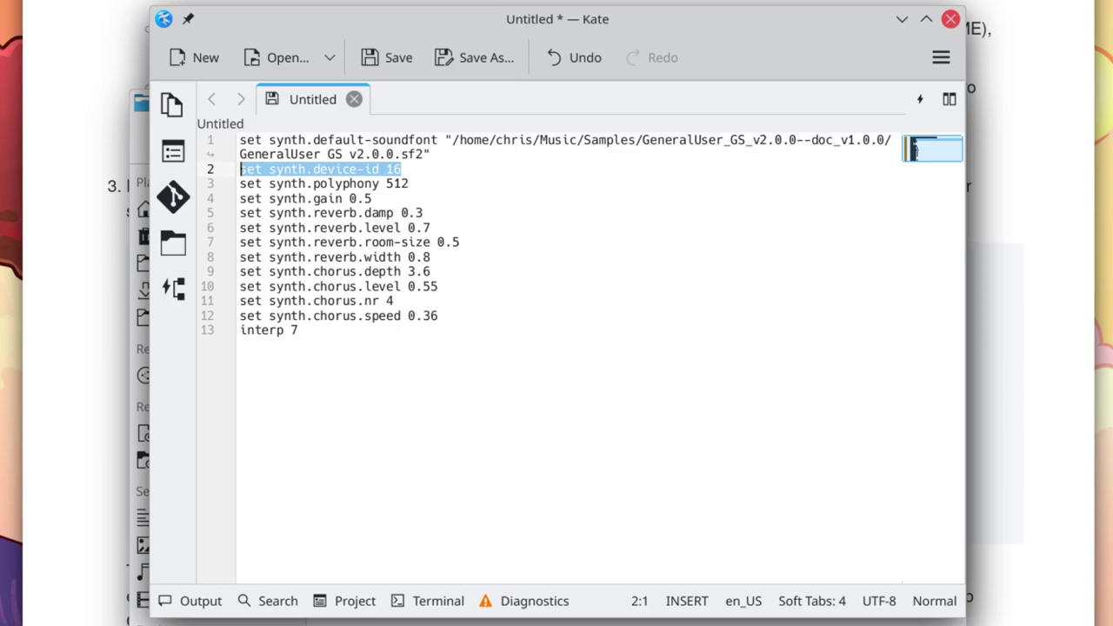
click(413, 184)
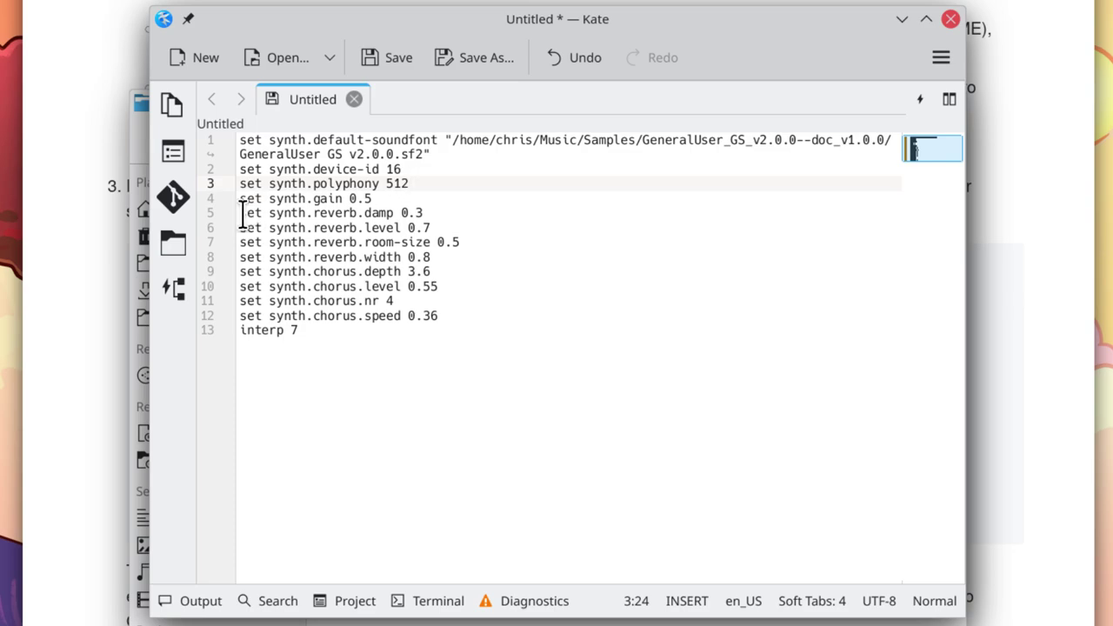
drag(241, 213, 468, 313)
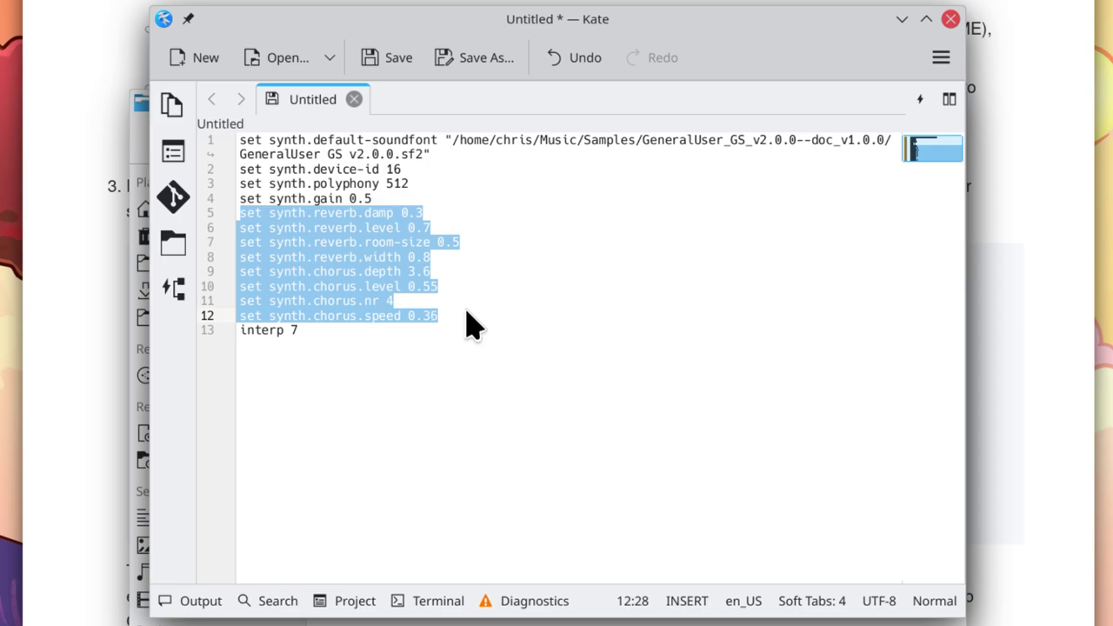
key(ctrl+c)
click(310, 330)
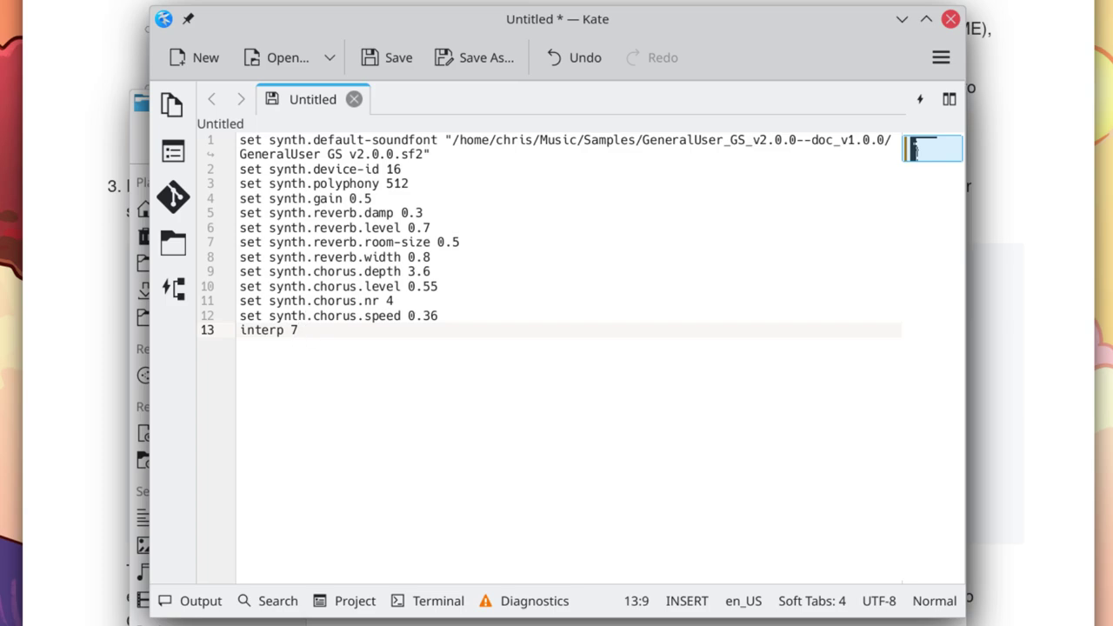
drag(300, 331, 241, 336)
click(311, 332)
Save the new document under the name .fluidsynth in the Home folder
click(397, 62)
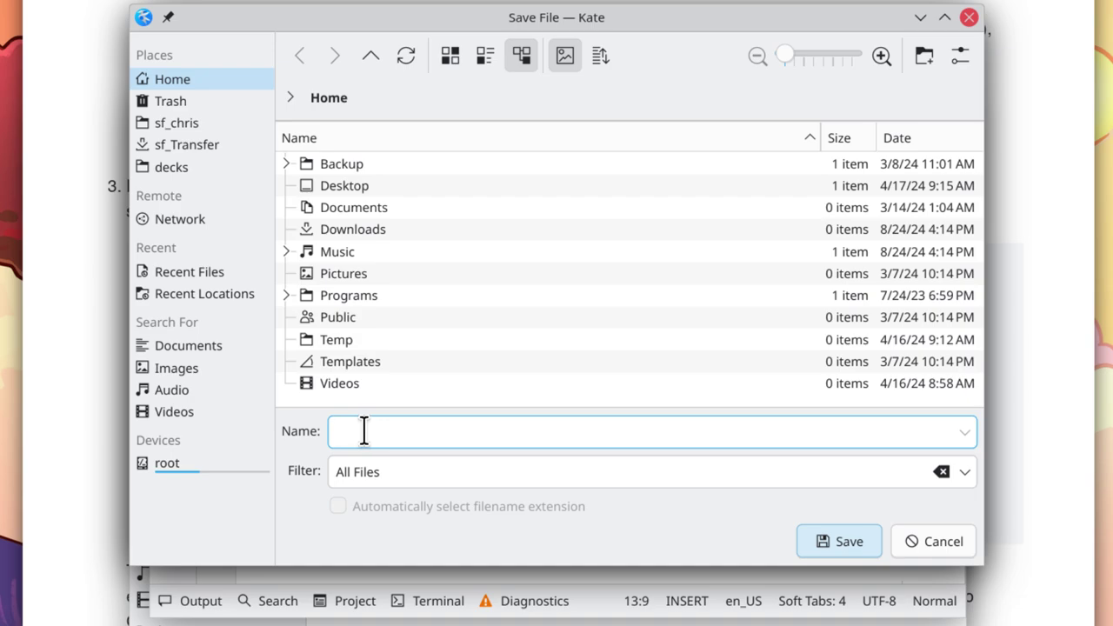
text(.)
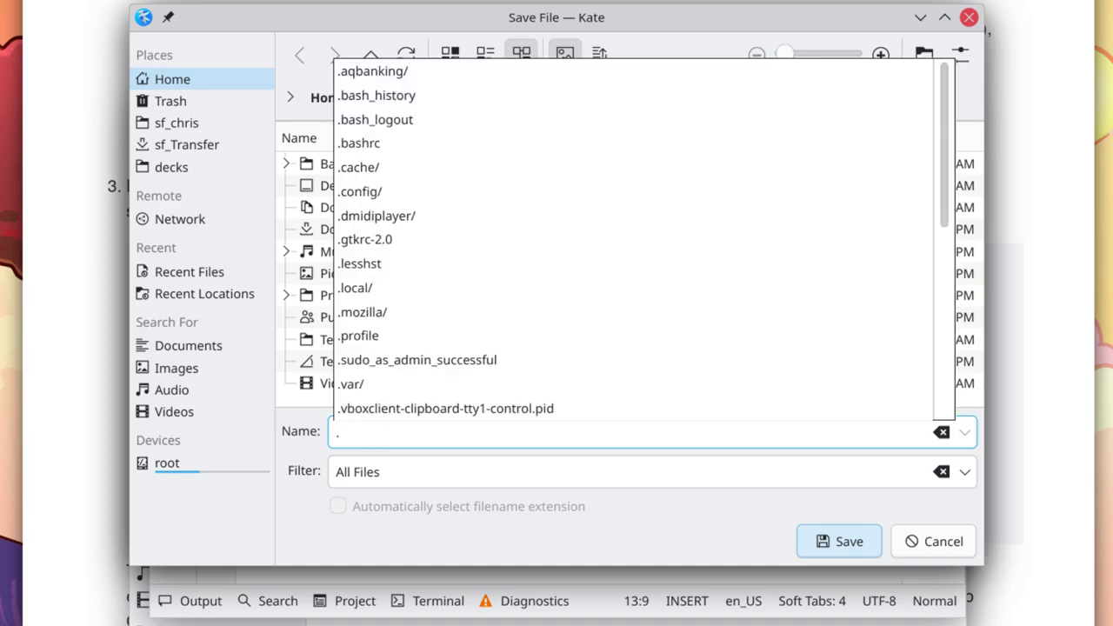
text(fluids)
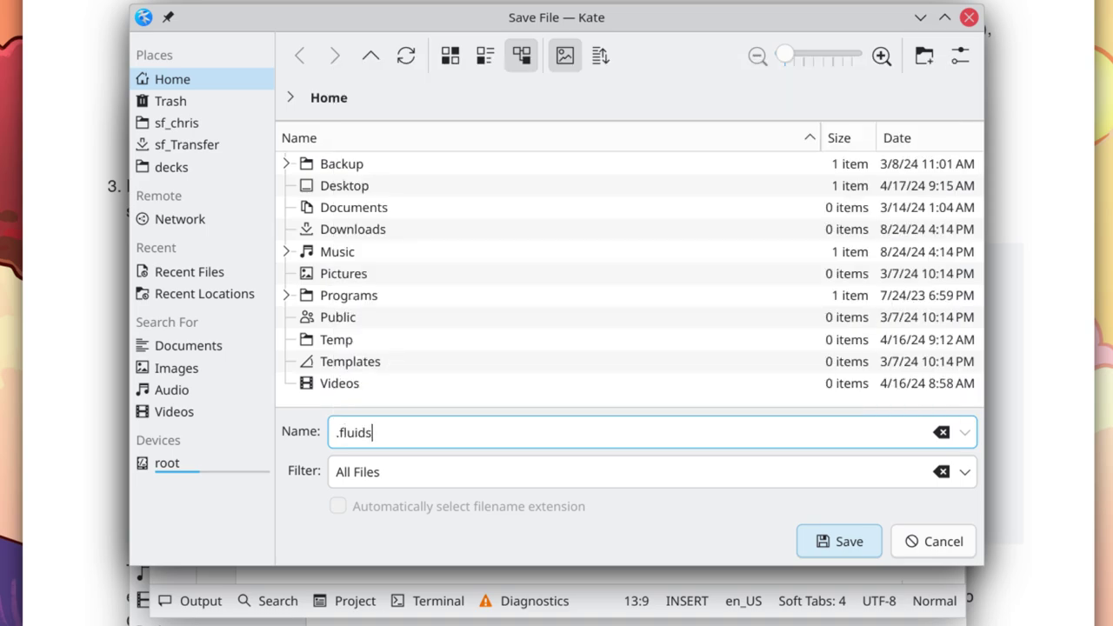
text(ynth)
click(847, 554)
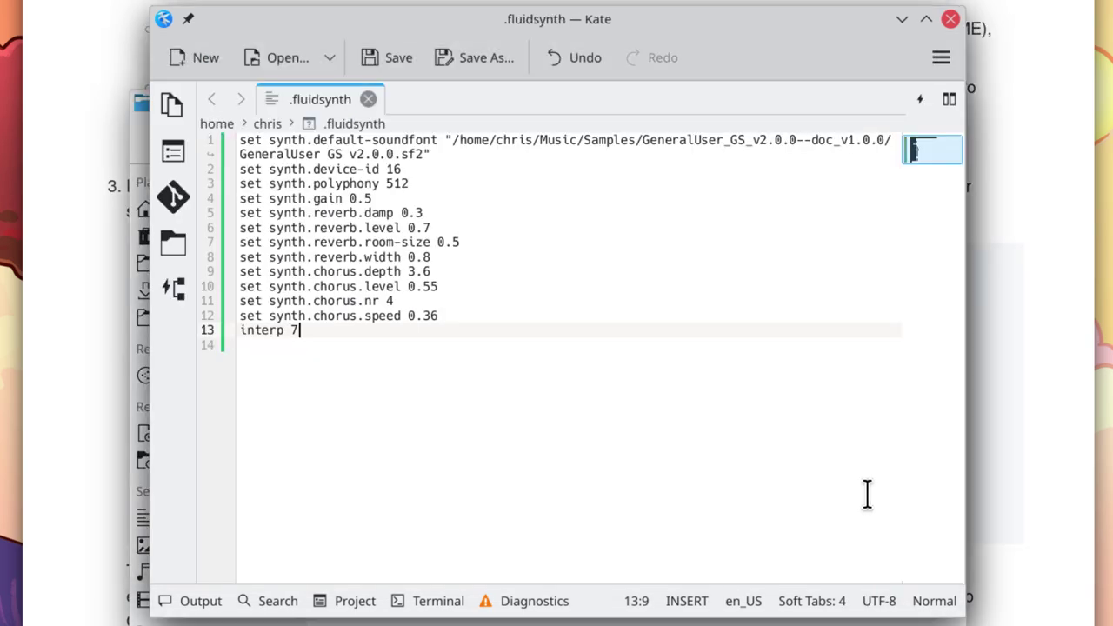
Close Kate and open the application launcher
click(950, 18)
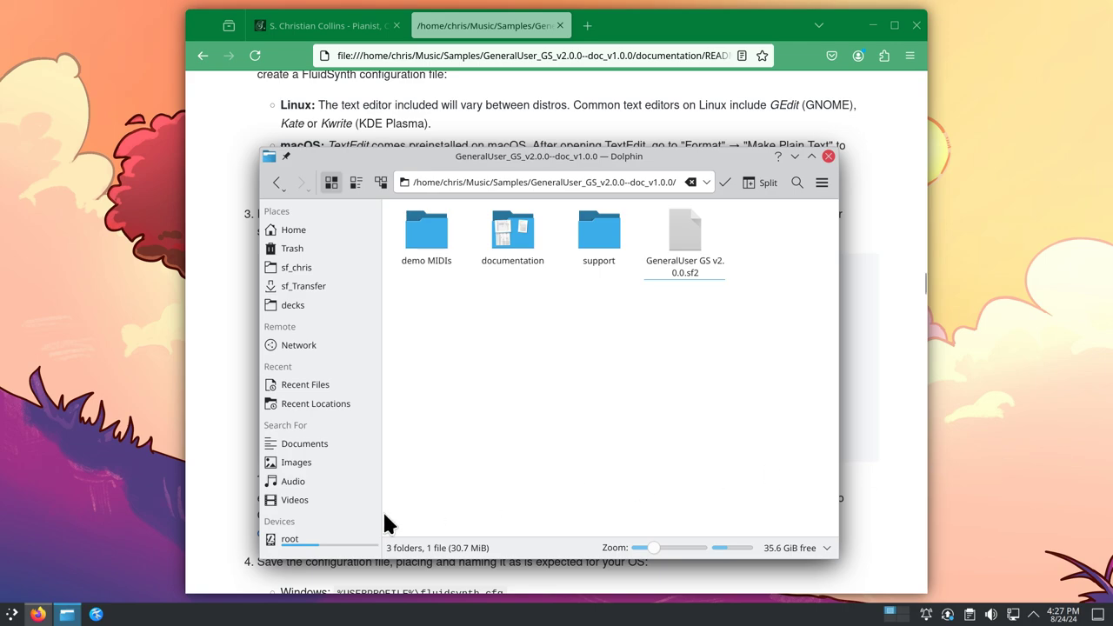
click(11, 614)
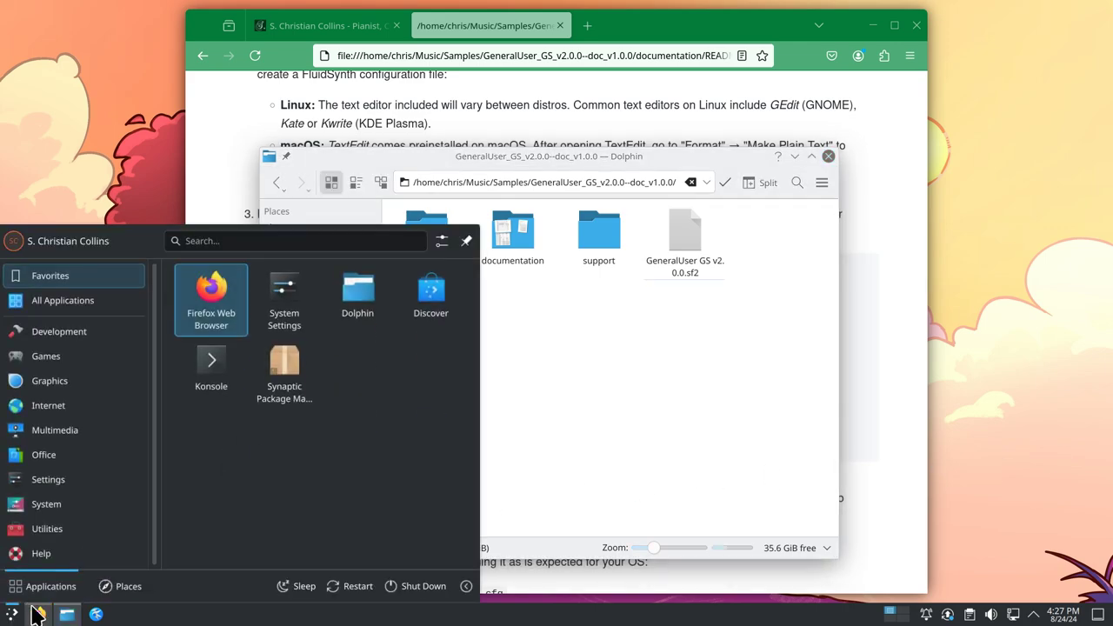
Launch Konsole and run fluidsynth on demo MIDIs/Bond.mid, dragged in from Dolphin
click(205, 376)
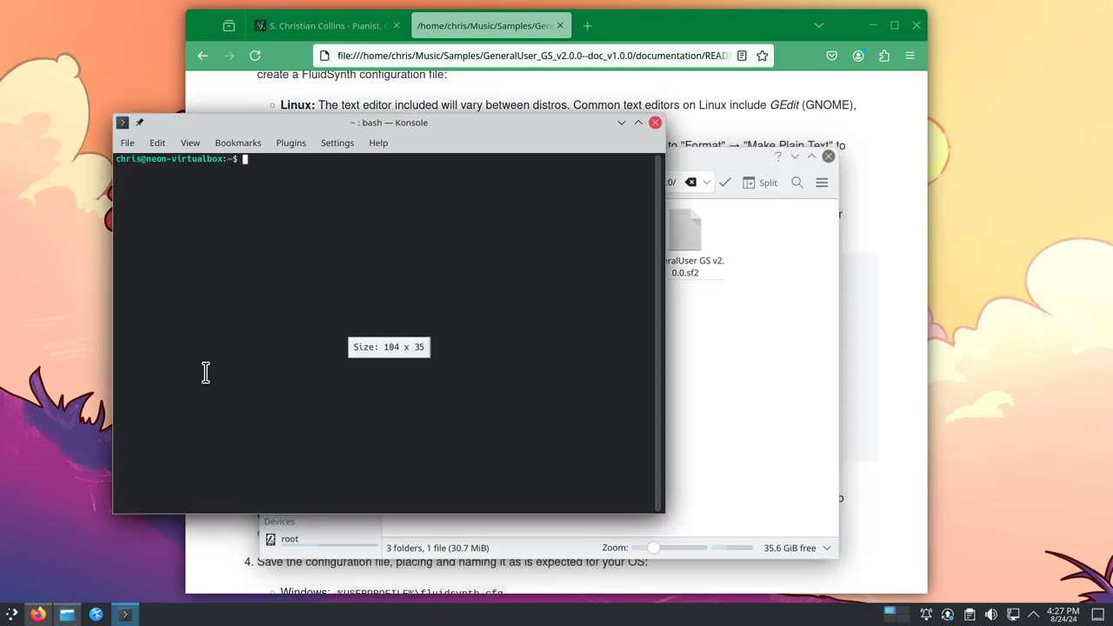
text(fluidsynth)
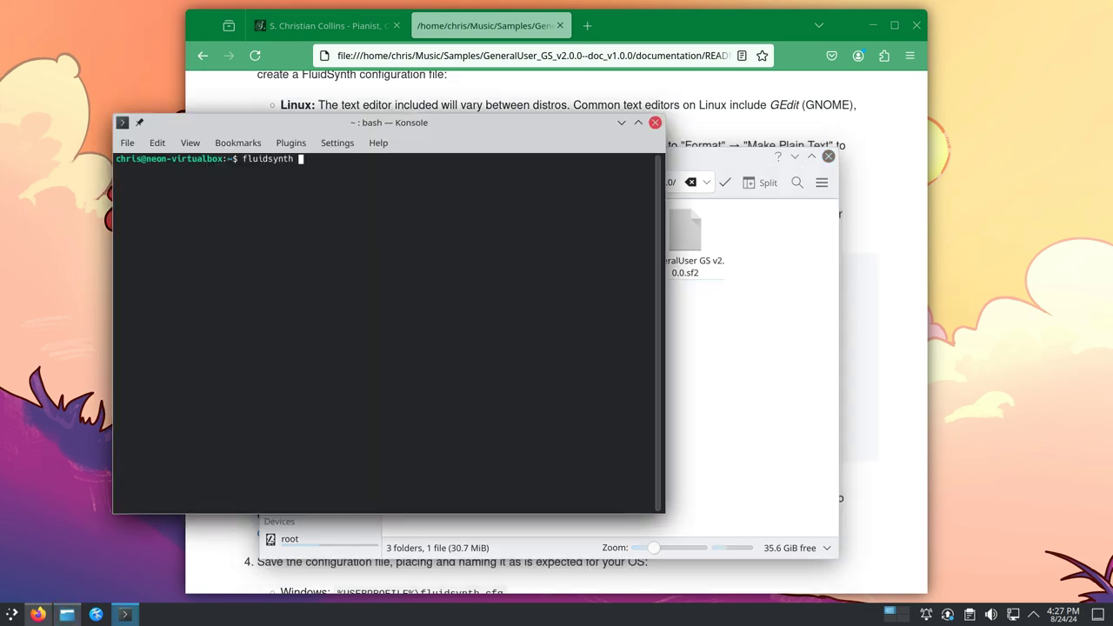
drag(680, 190, 869, 200)
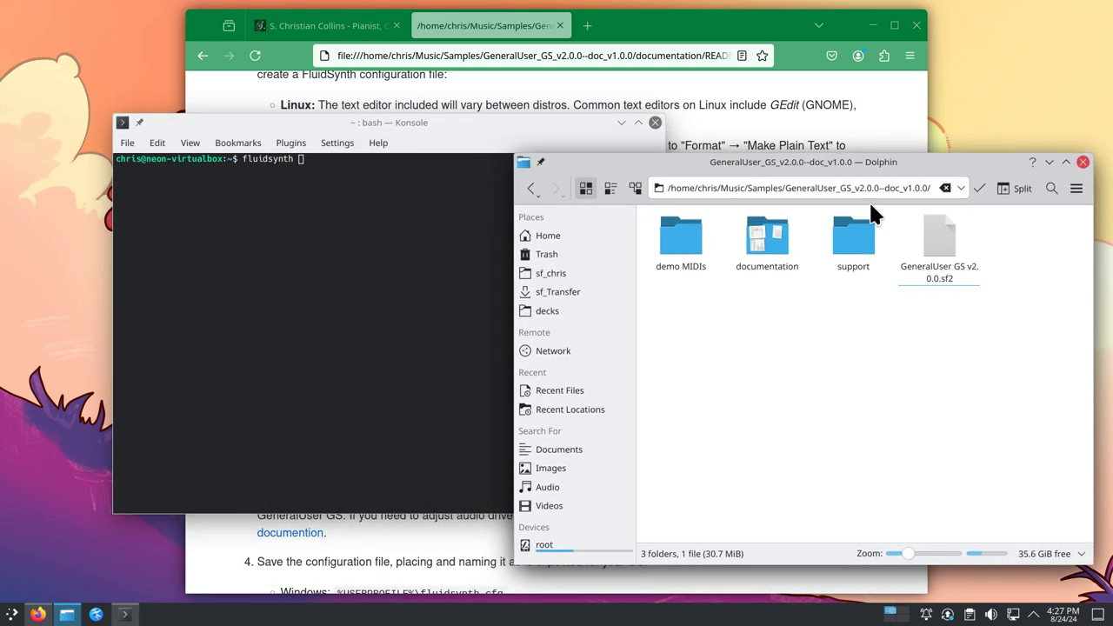
double_click(686, 235)
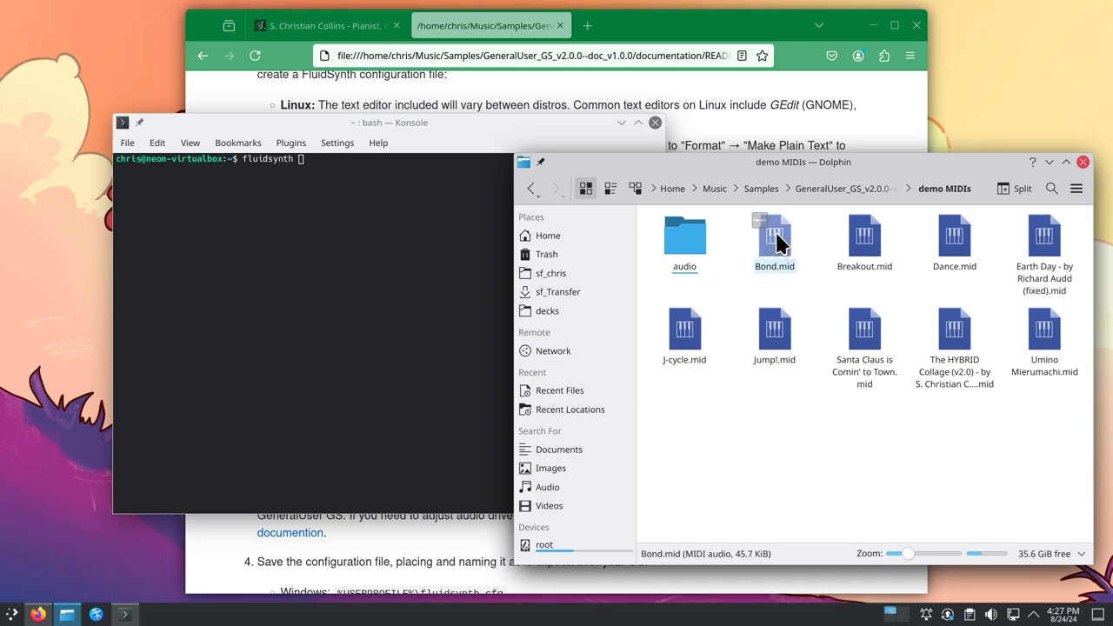
drag(776, 236, 410, 237)
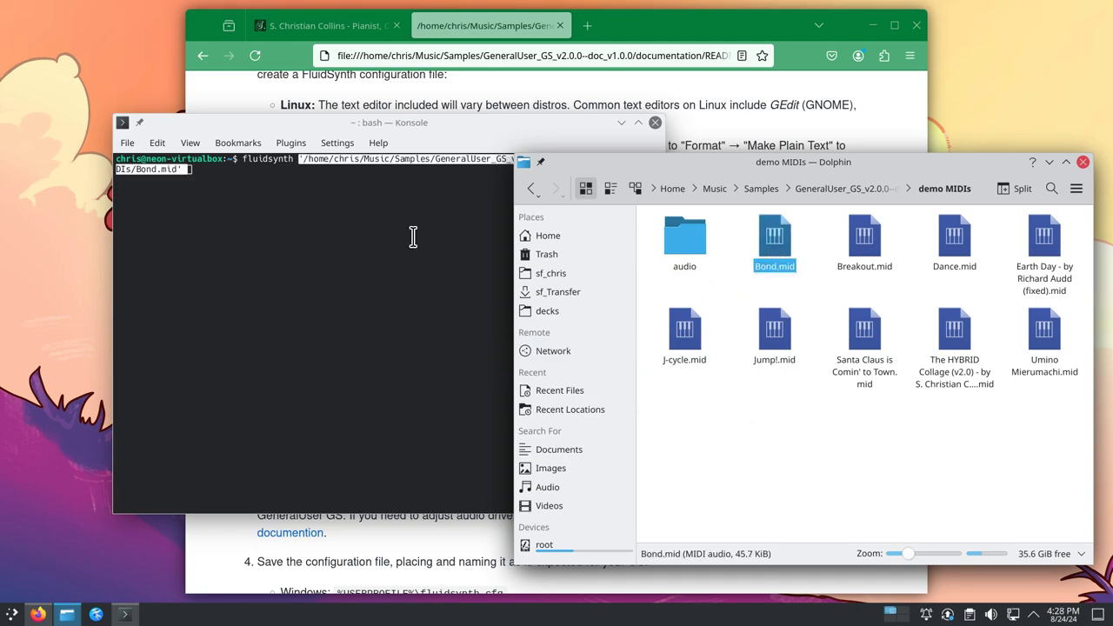
click(411, 122)
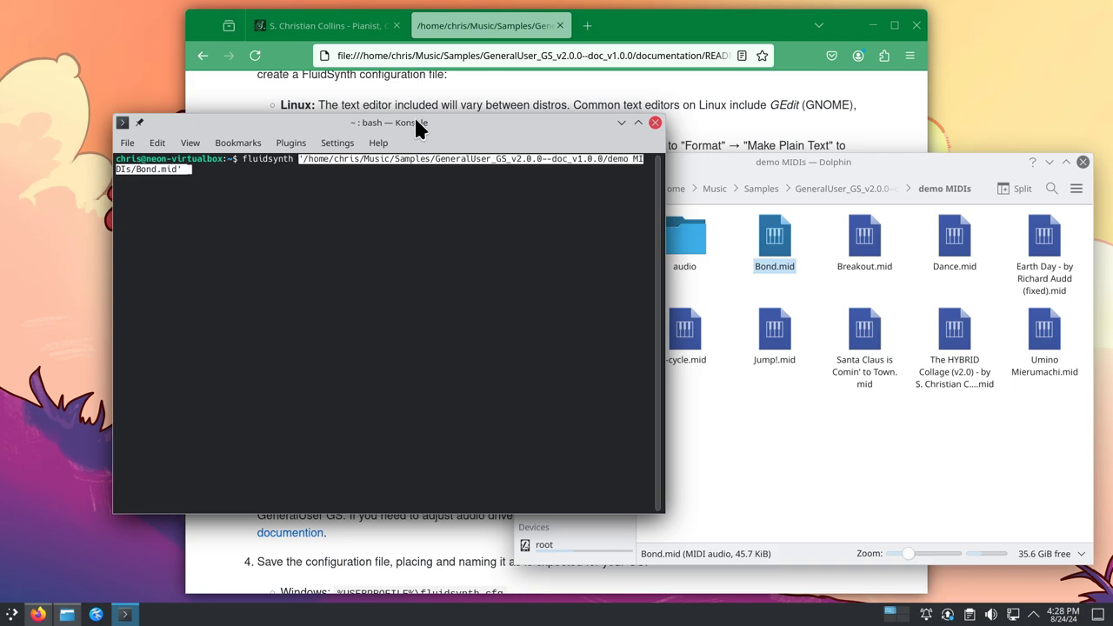
key(Return)
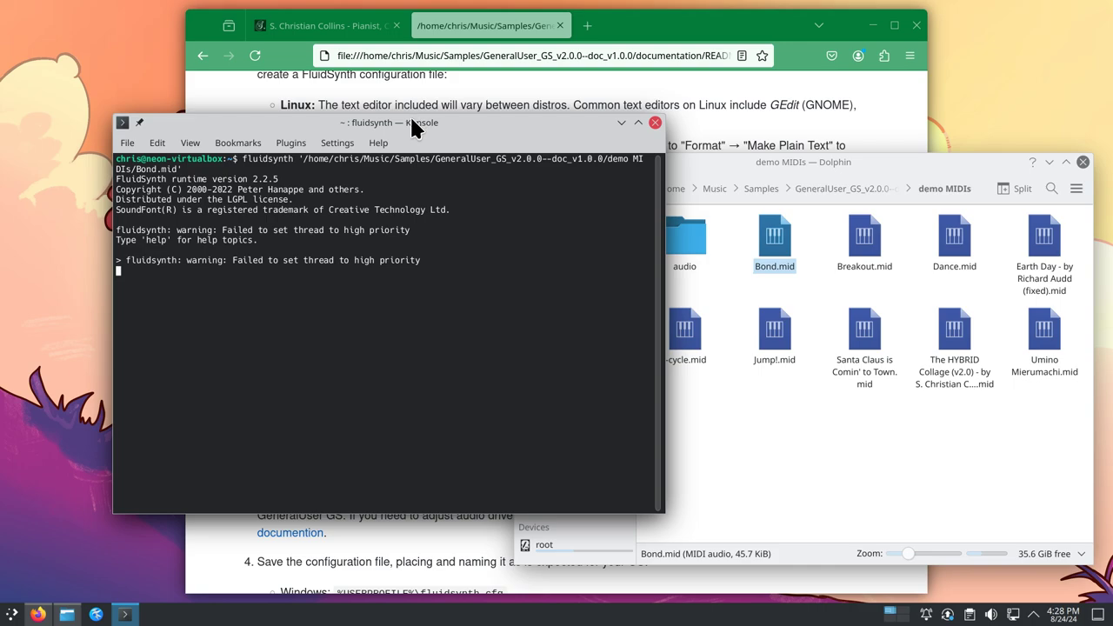
Quit FluidSynth and inspect the thread priority warning in the output
text(quit)
key(Return)
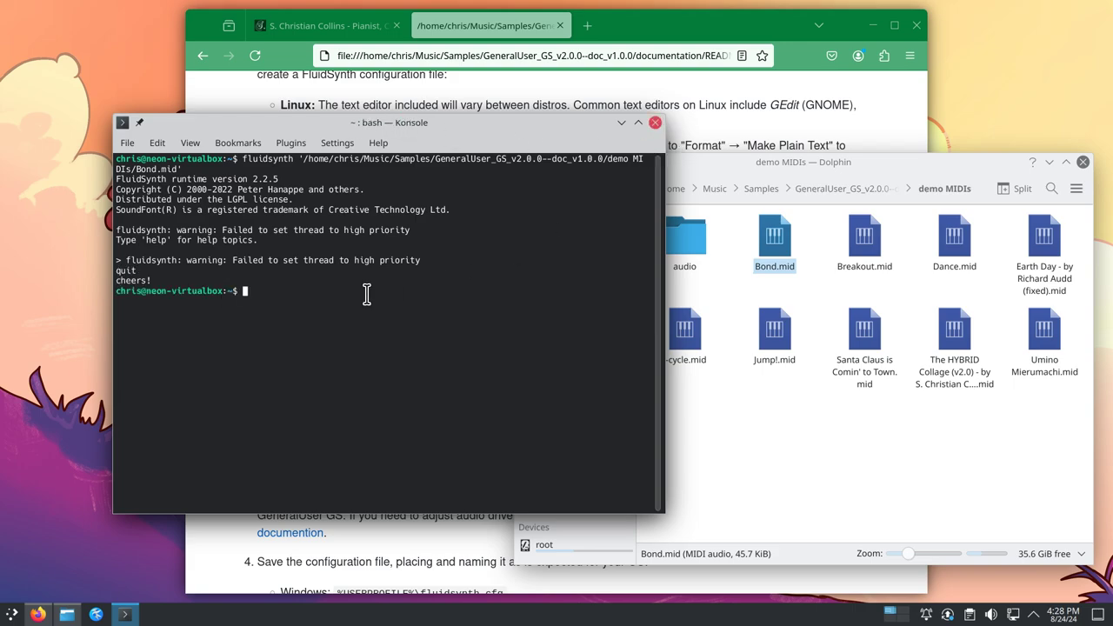
drag(186, 260, 422, 261)
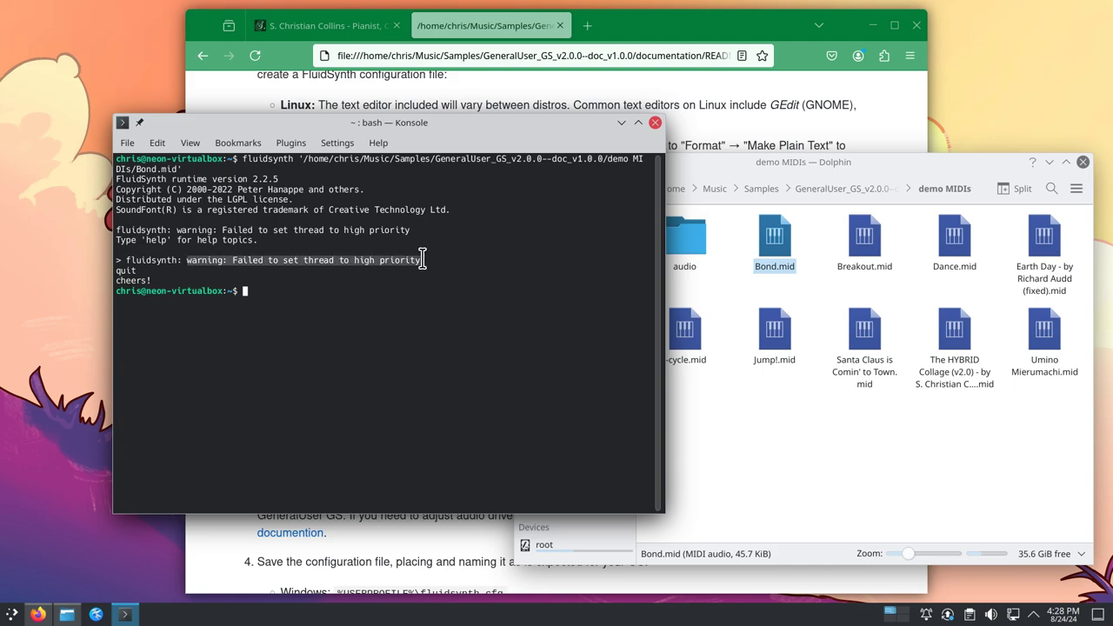
click(422, 261)
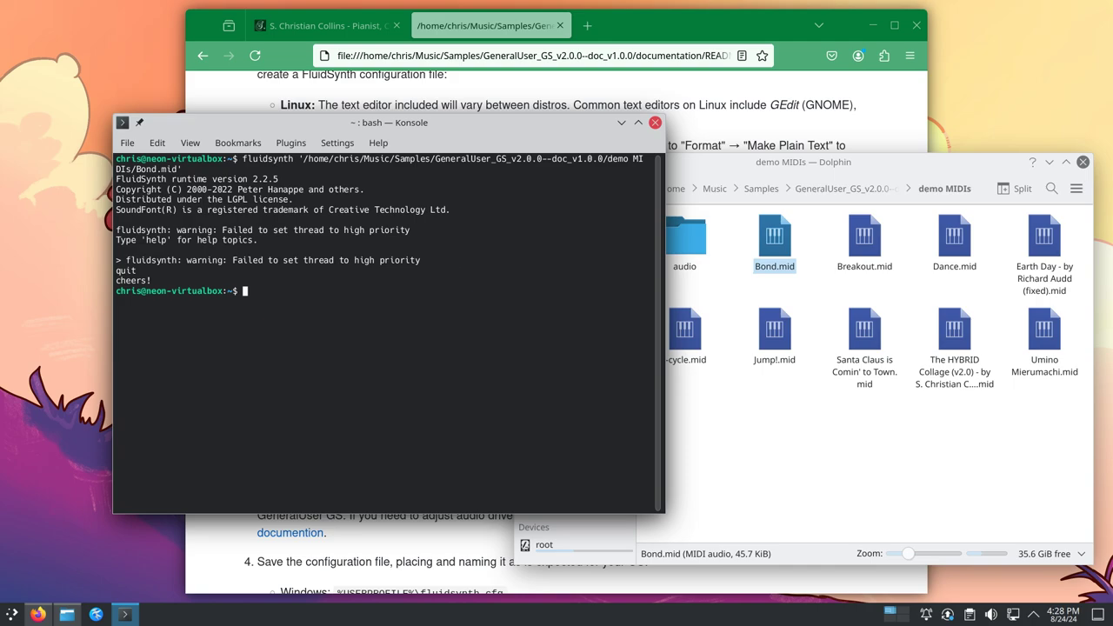
Close the terminal, hide Firefox, and open a second Dolphin tab
click(656, 123)
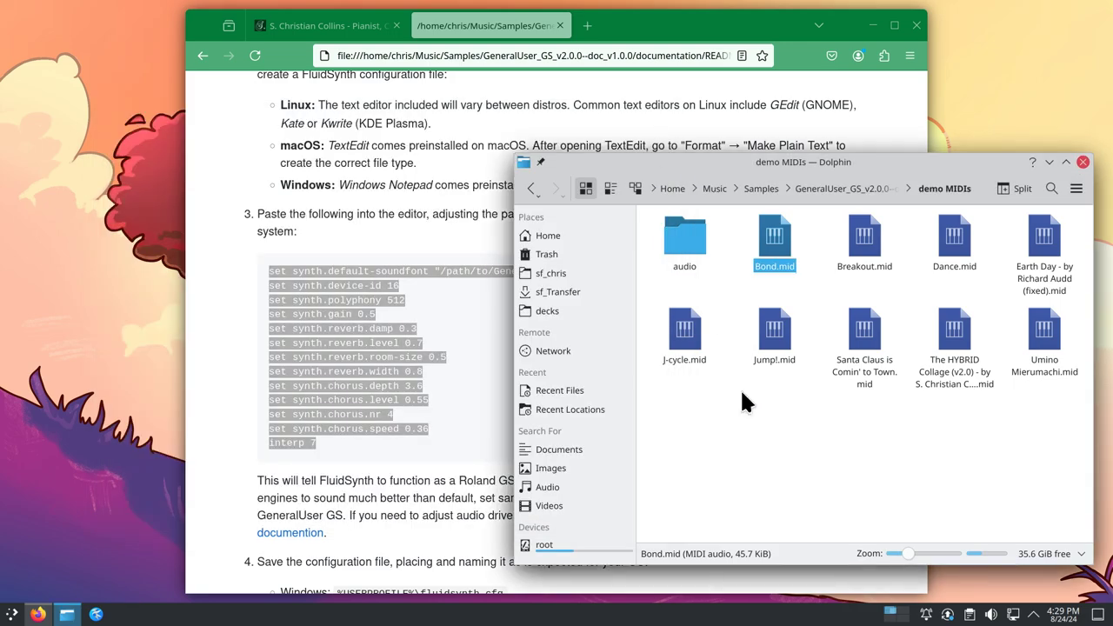
click(872, 26)
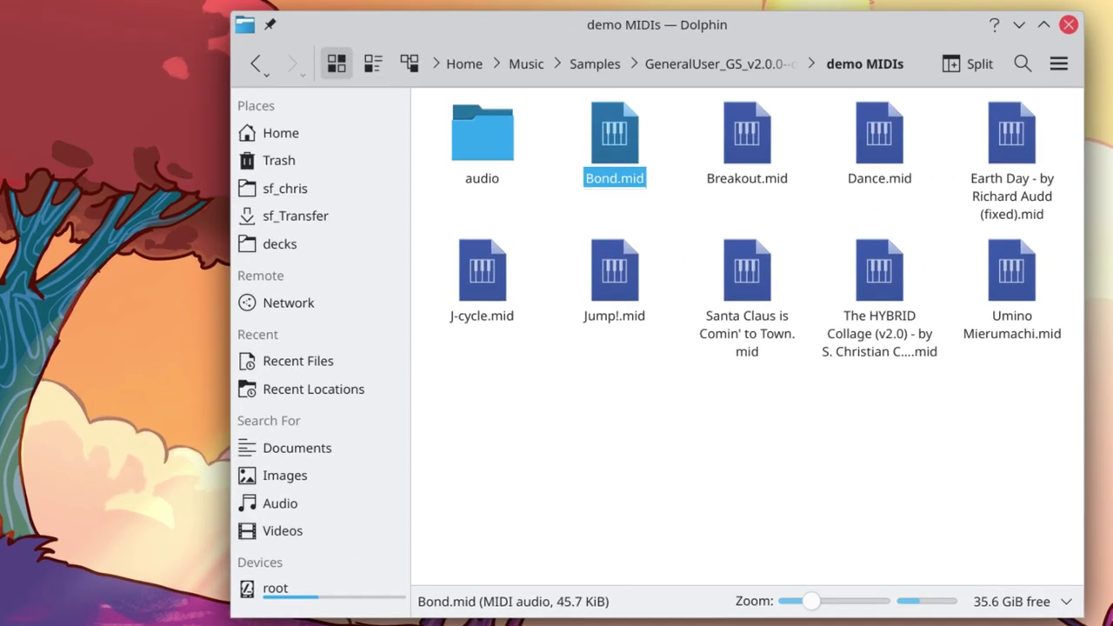
click(1062, 94)
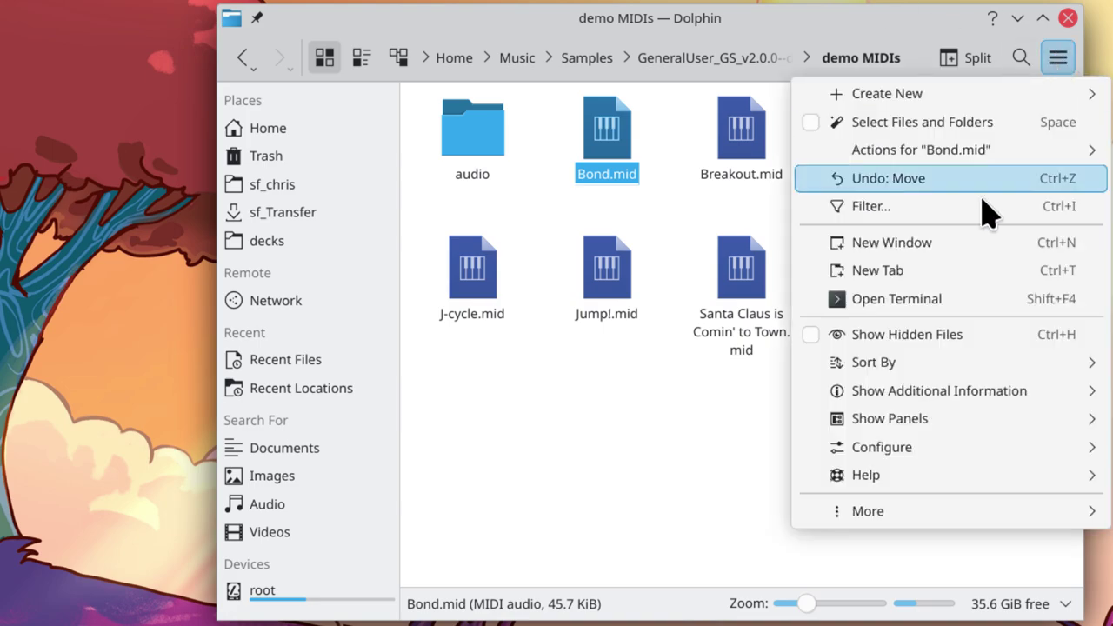
click(954, 273)
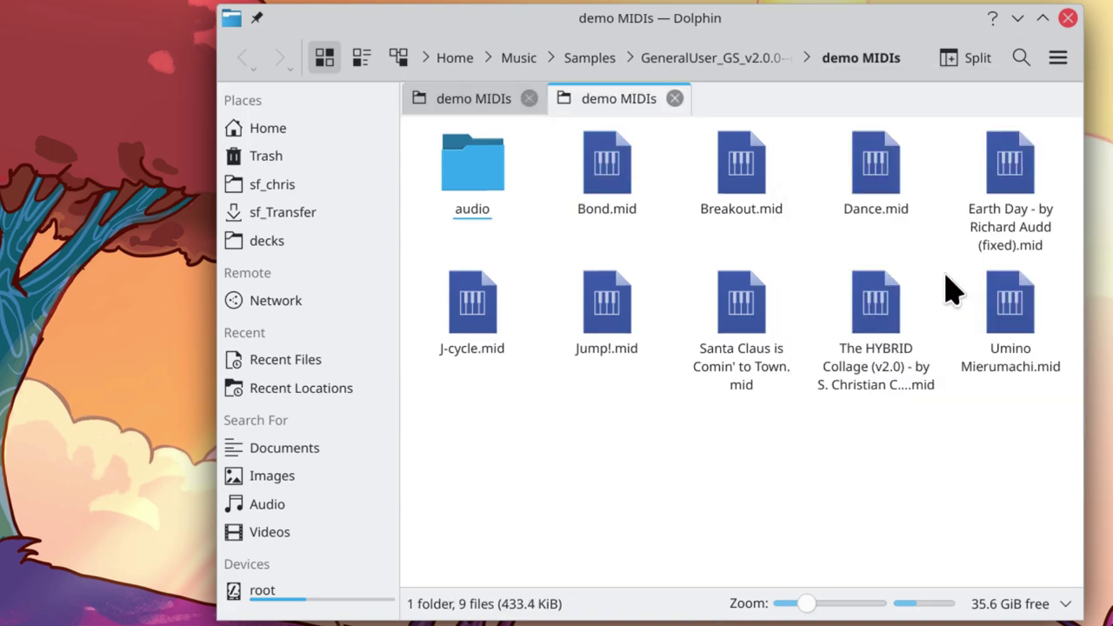
Go to support/FluidSynth/Linux and copy fluidsynth.desktop to the clipboard
click(723, 59)
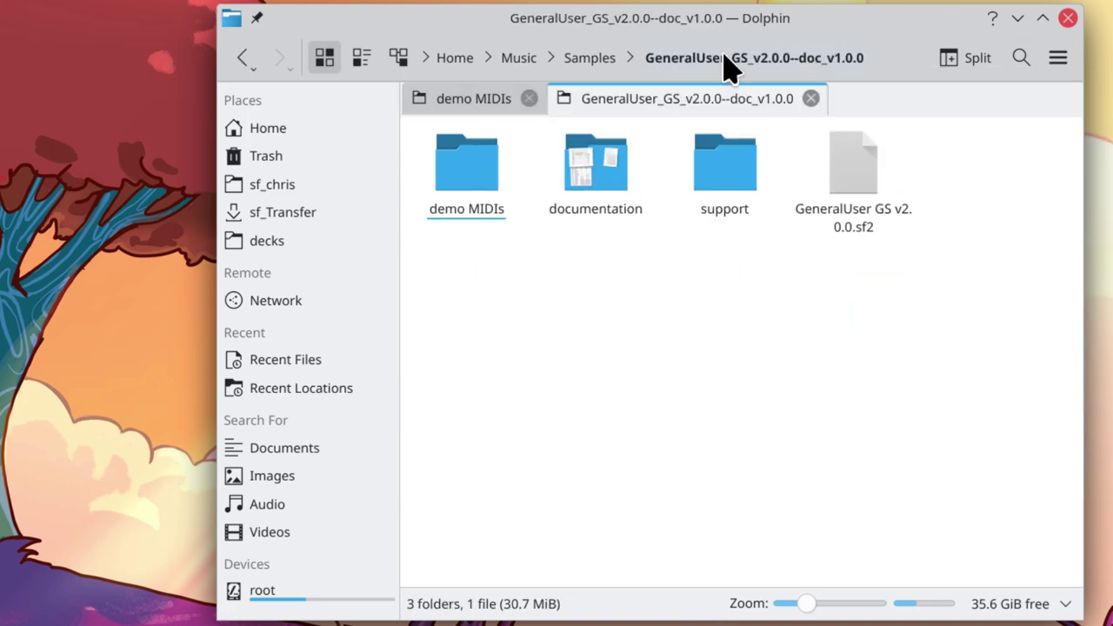
double_click(733, 174)
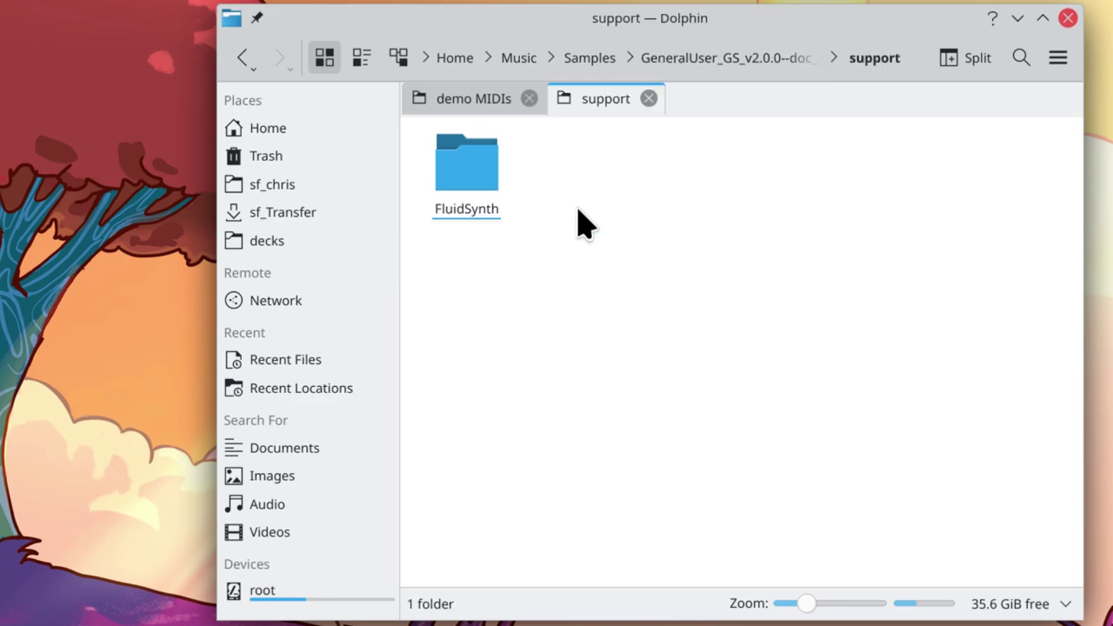
click(470, 179)
click(472, 178)
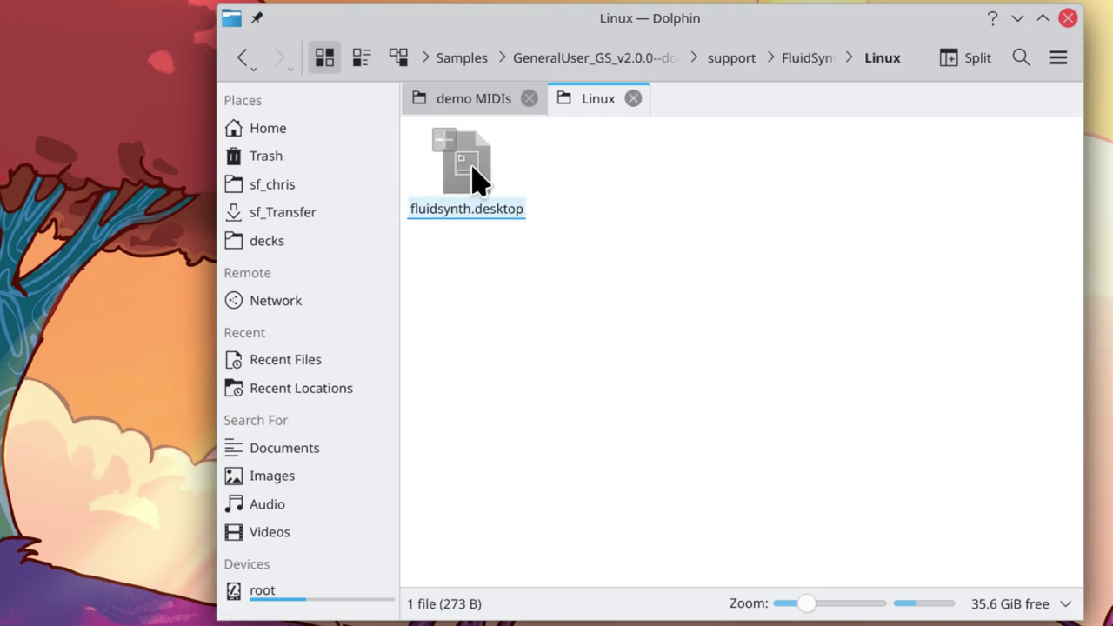
right_click(467, 176)
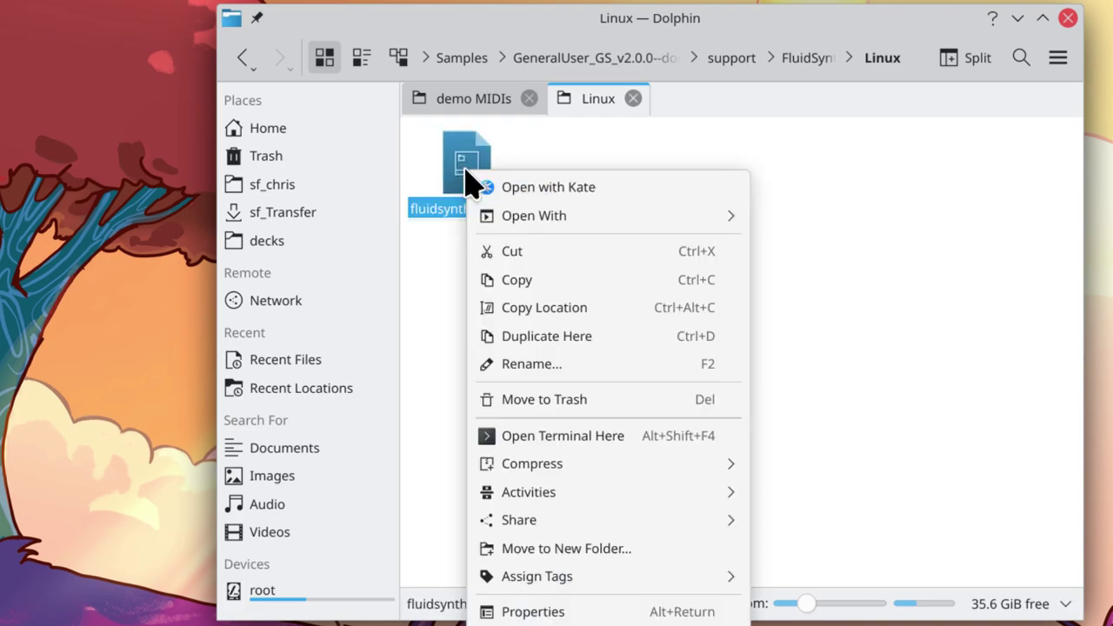
click(529, 280)
click(477, 261)
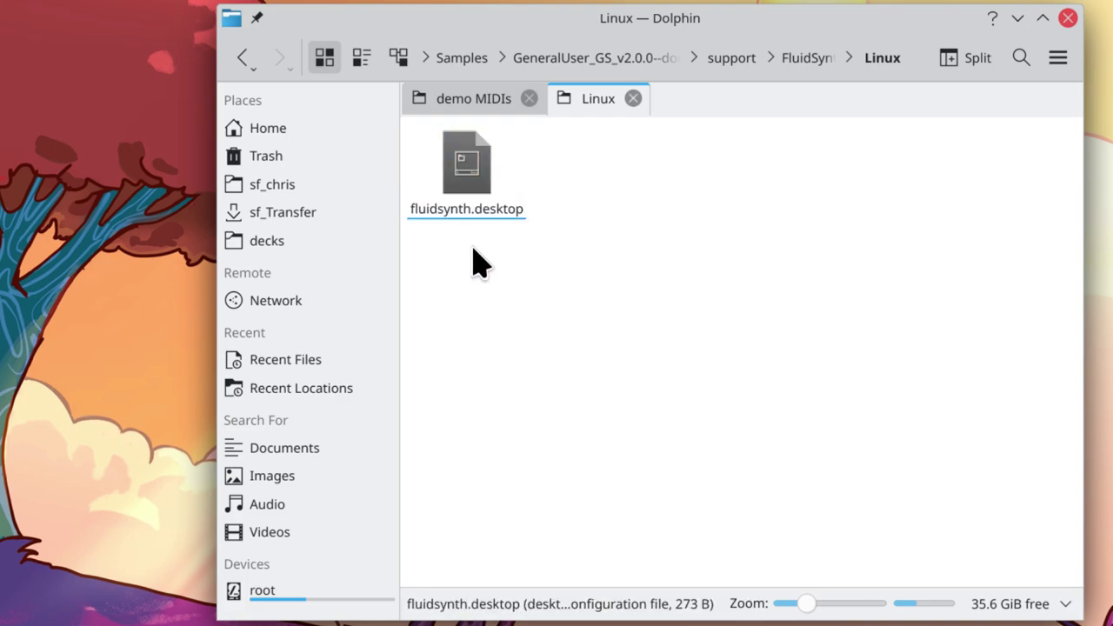
Navigate to ~/.local/share/applications and paste fluidsynth.desktop there
click(287, 131)
click(547, 56)
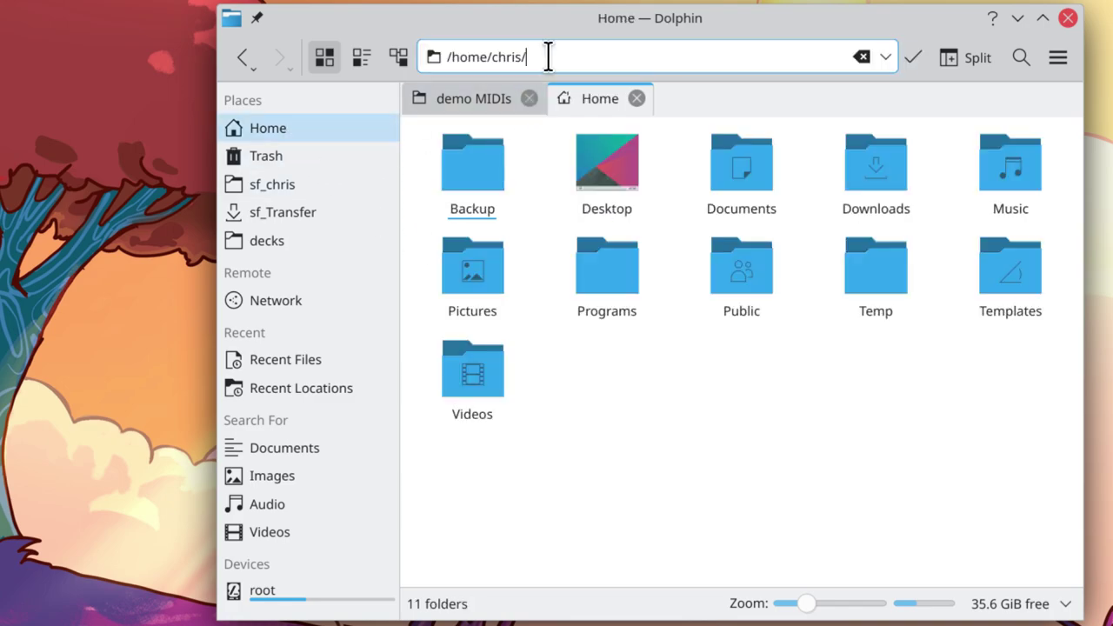
text(.local)
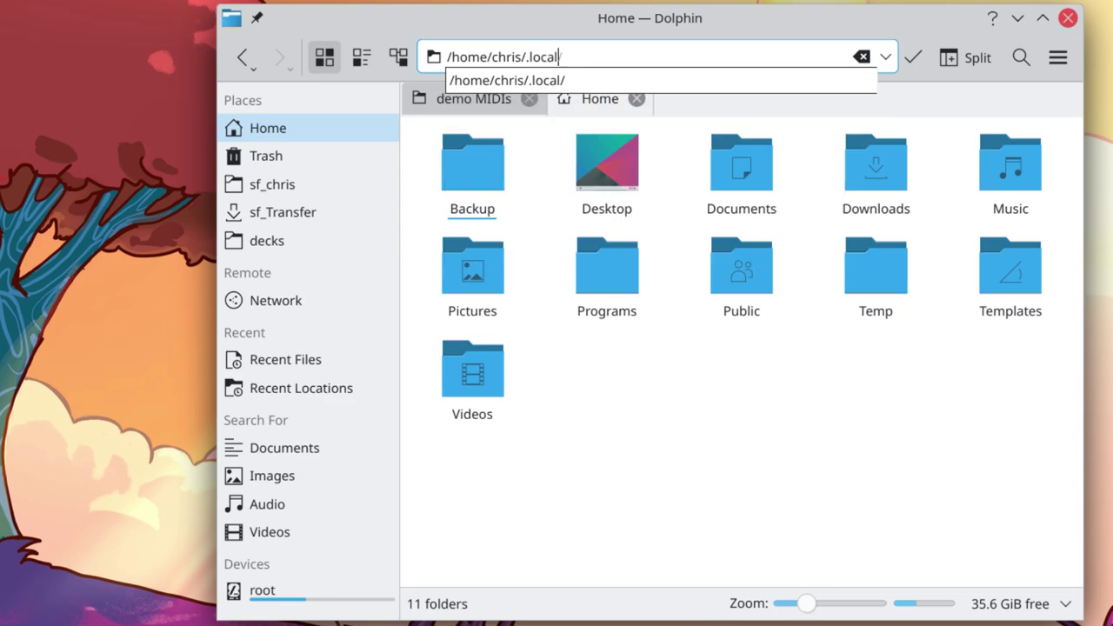
key(Return)
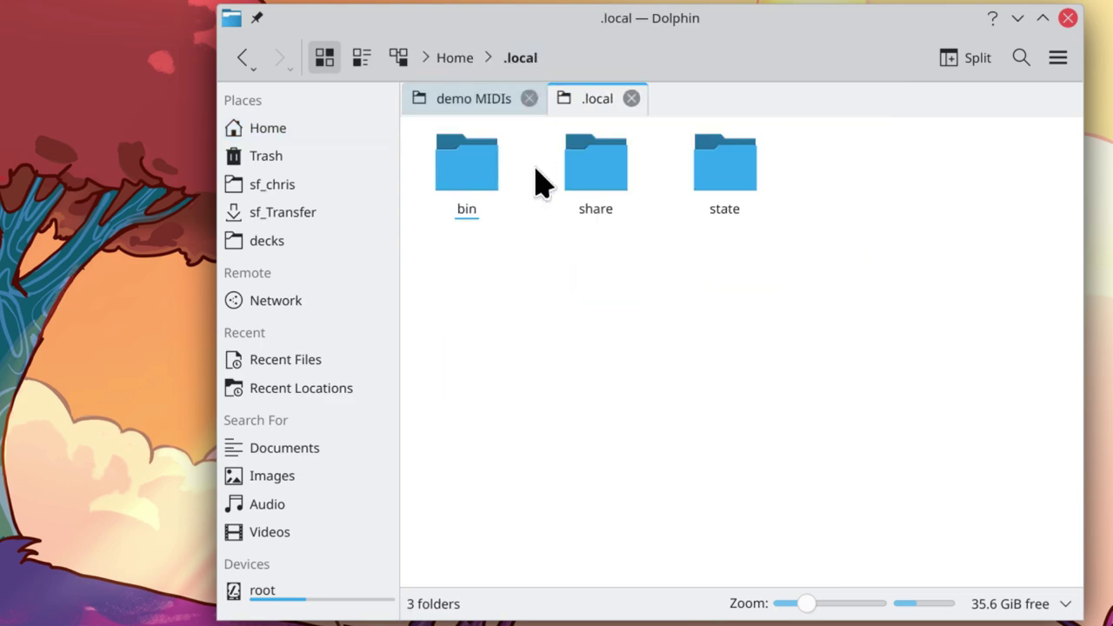
double_click(595, 179)
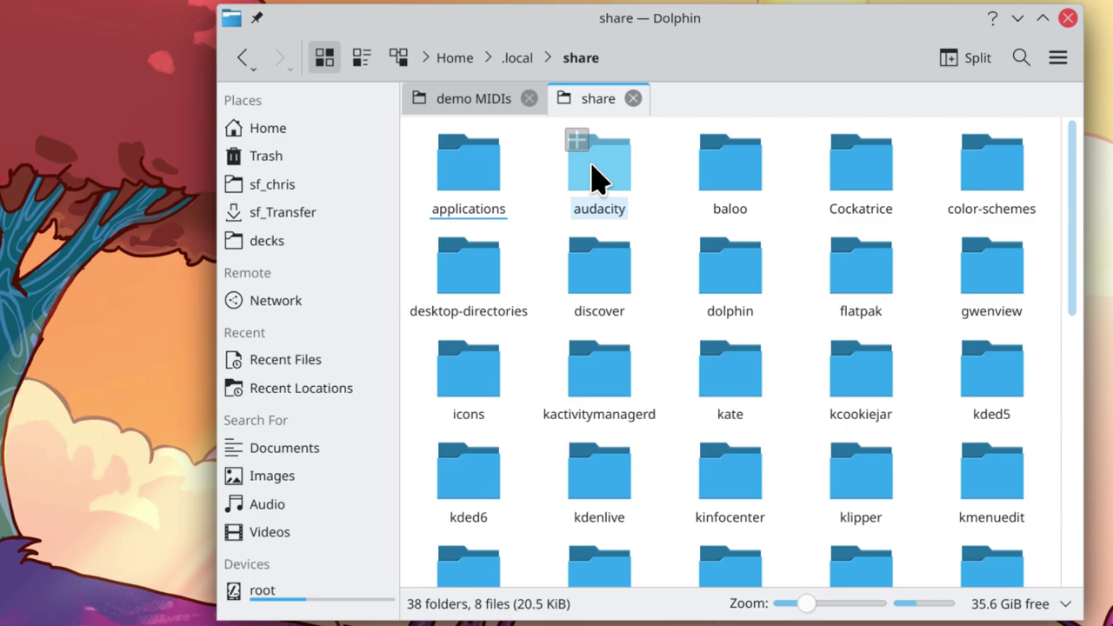
double_click(491, 178)
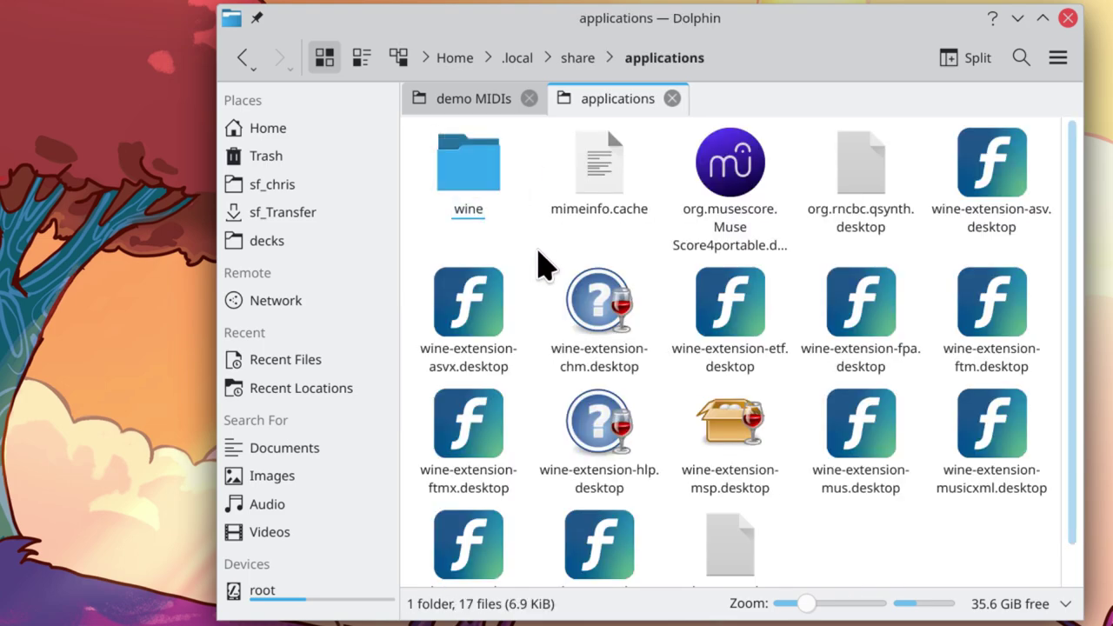
right_click(538, 254)
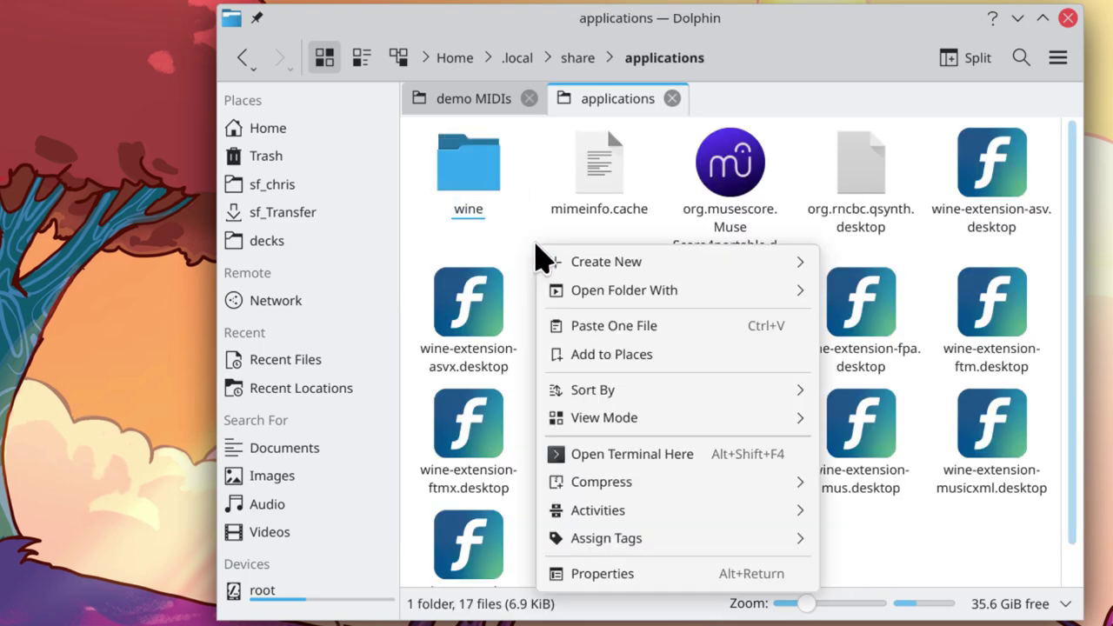
click(632, 335)
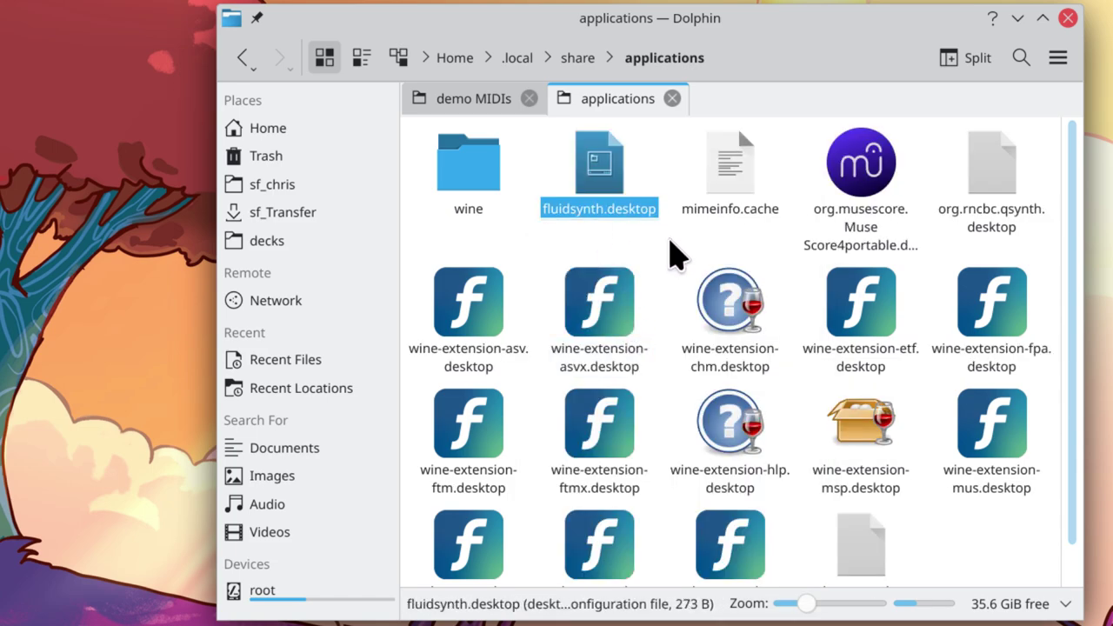
click(674, 255)
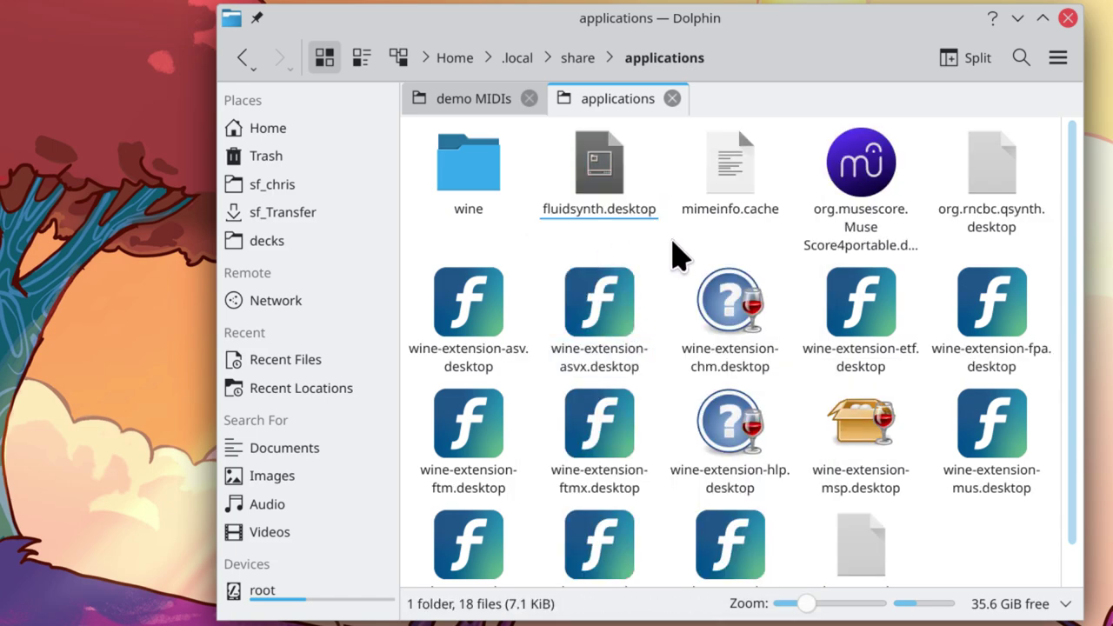
Open Breakout.mid with FluidSynth via Other Application, remembering it for all MIDI audio files
click(478, 100)
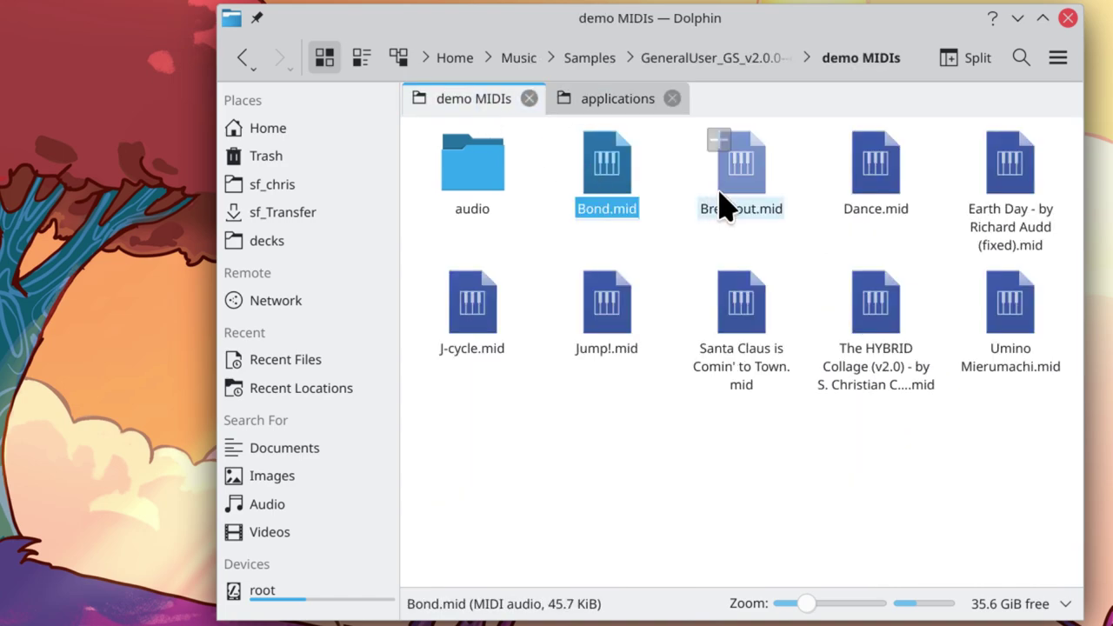
right_click(743, 174)
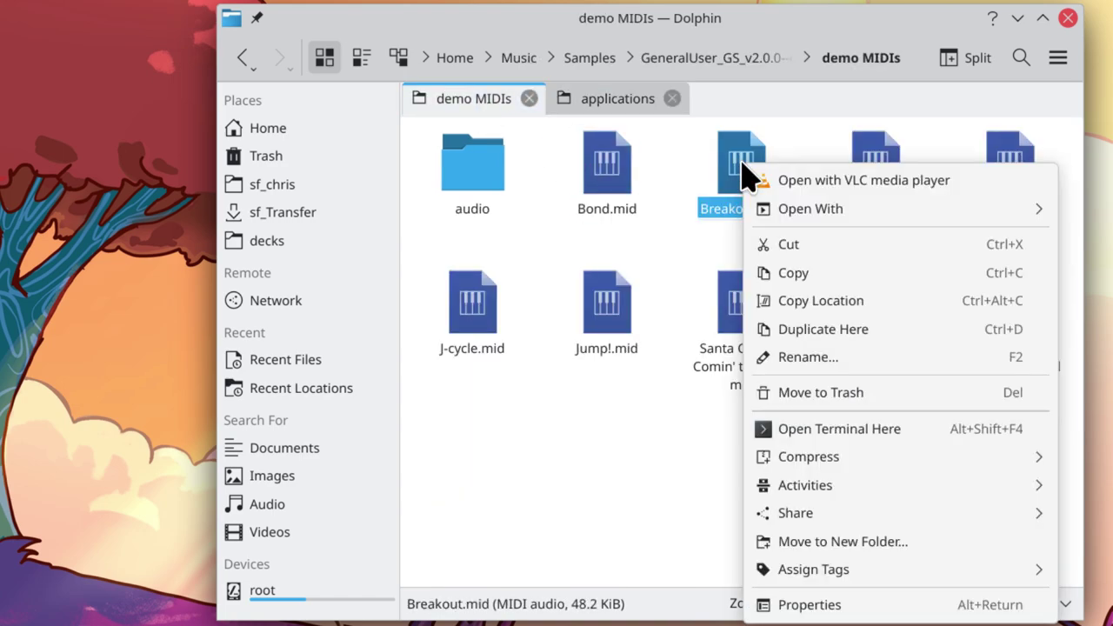
mouse_move(826, 219)
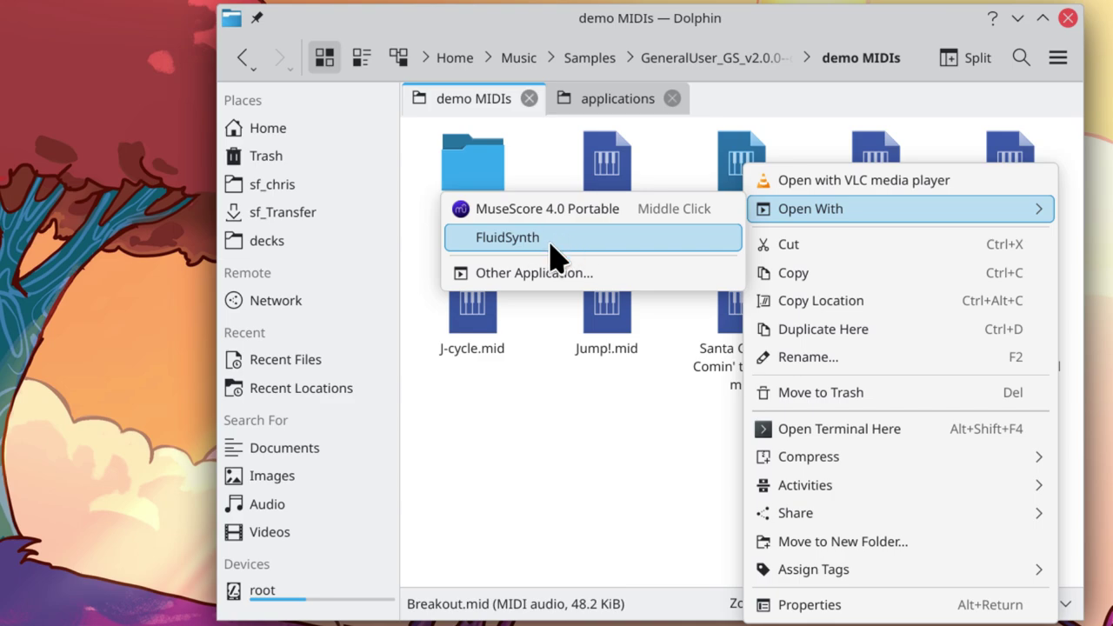
click(594, 285)
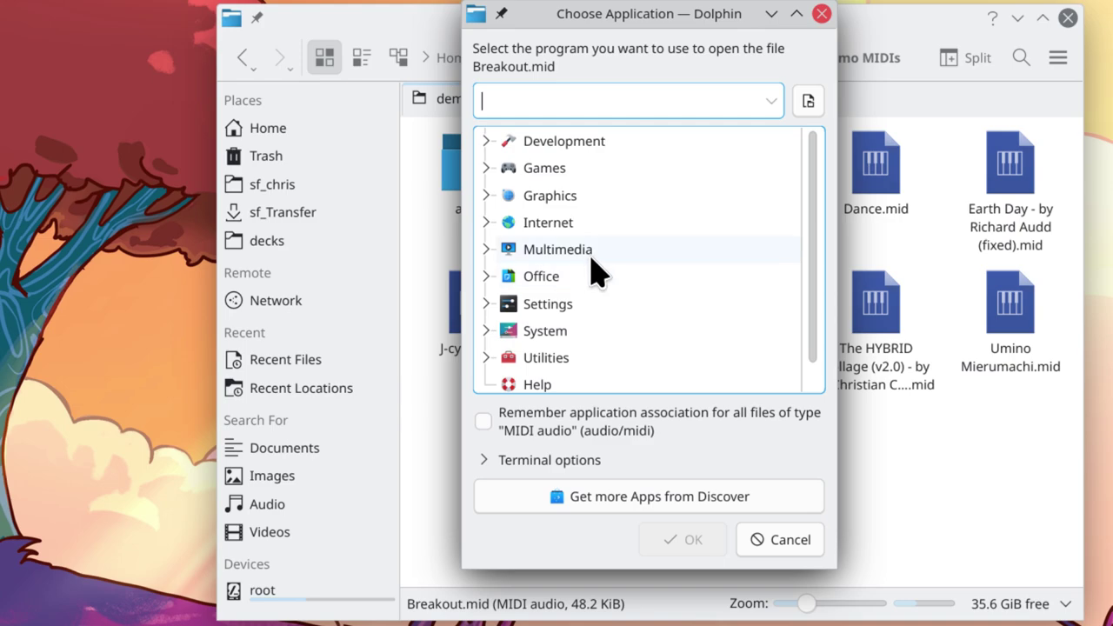
text(fluid)
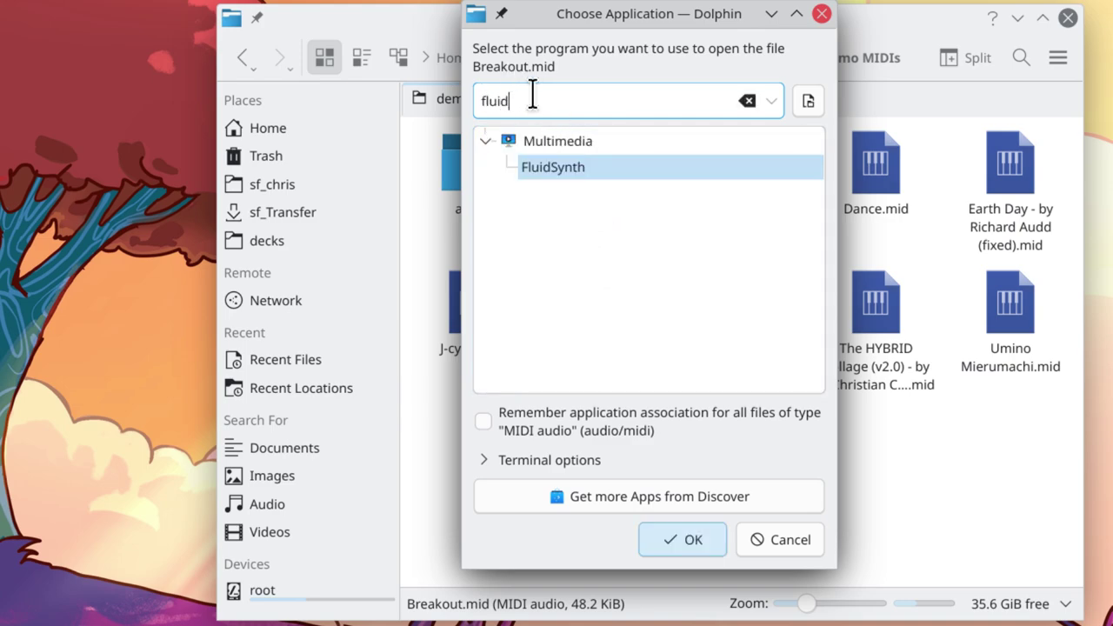
click(550, 169)
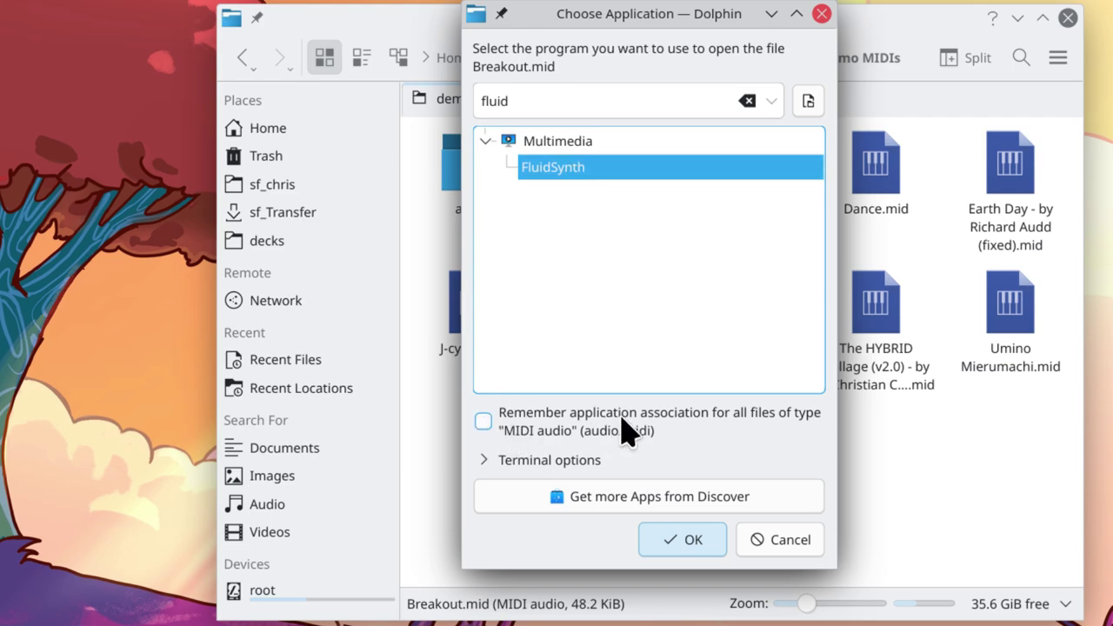
click(484, 423)
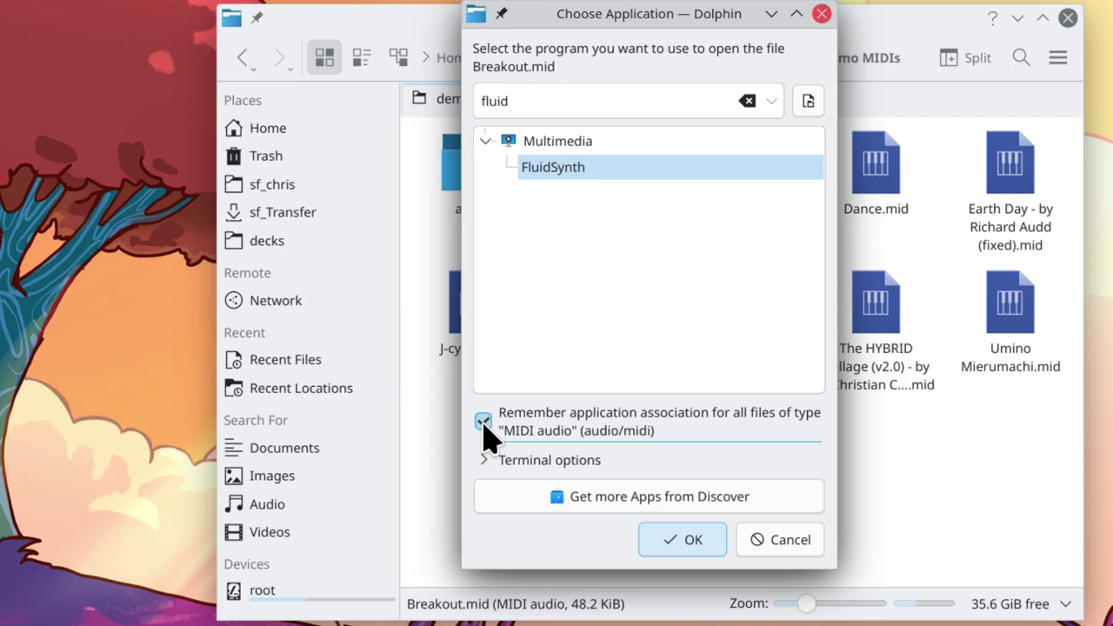
click(687, 540)
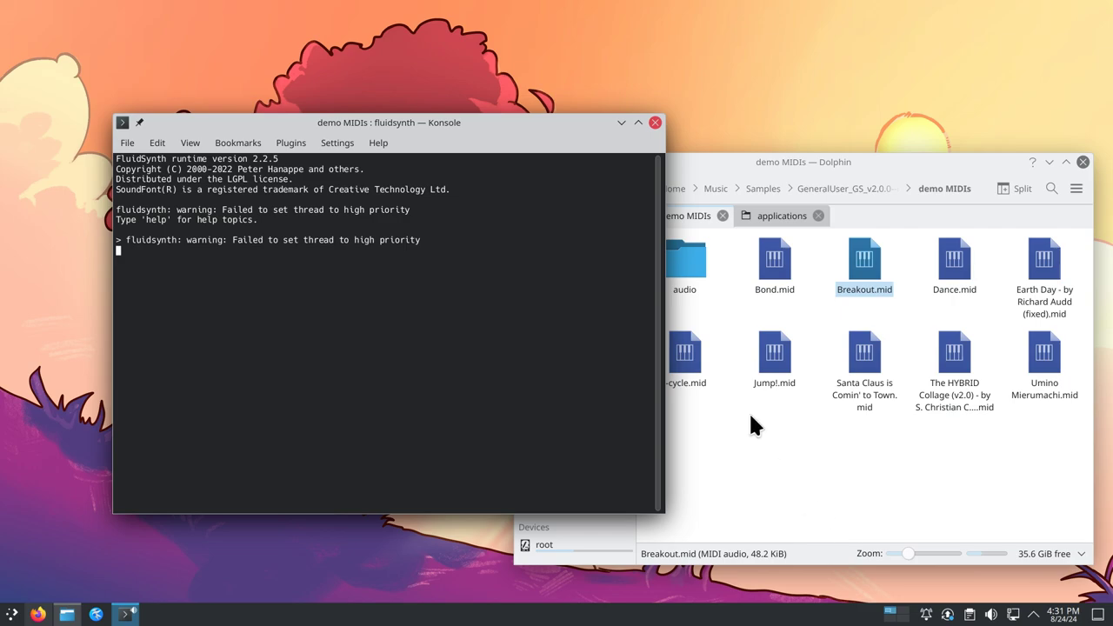
Test-play Dance.mid and J-cycle.mid in FluidSynth, closing each terminal window after it opens
click(655, 123)
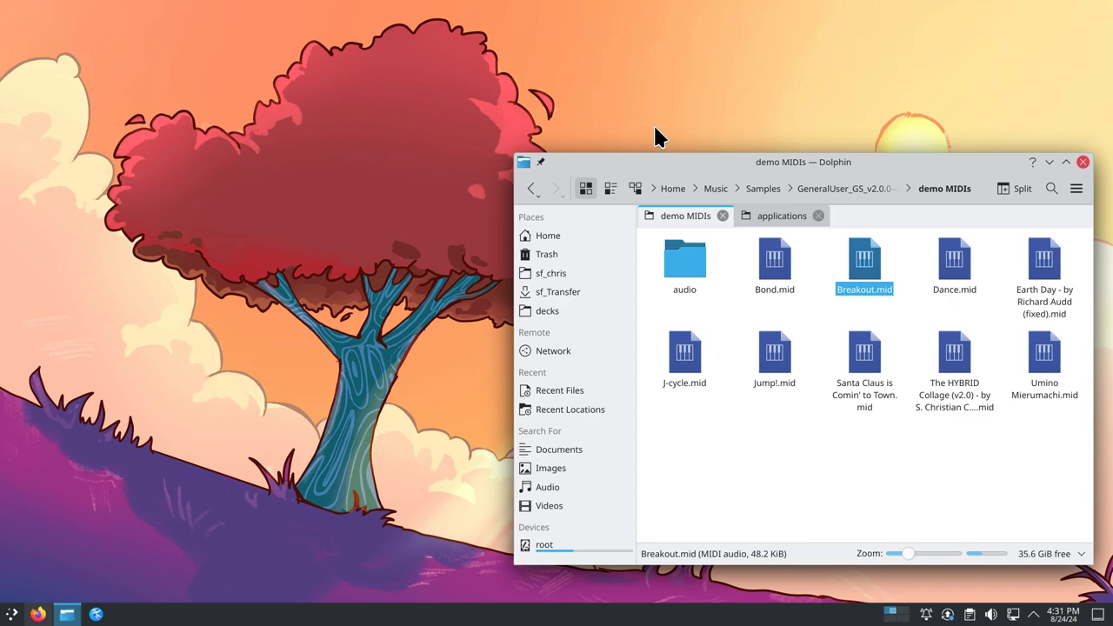
double_click(958, 276)
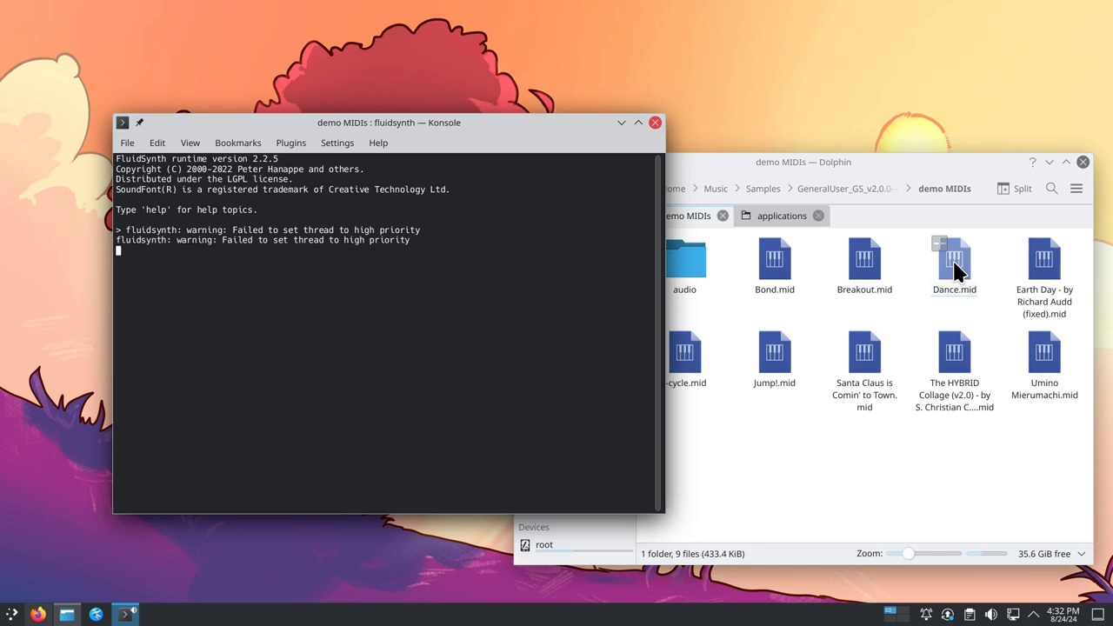
click(655, 124)
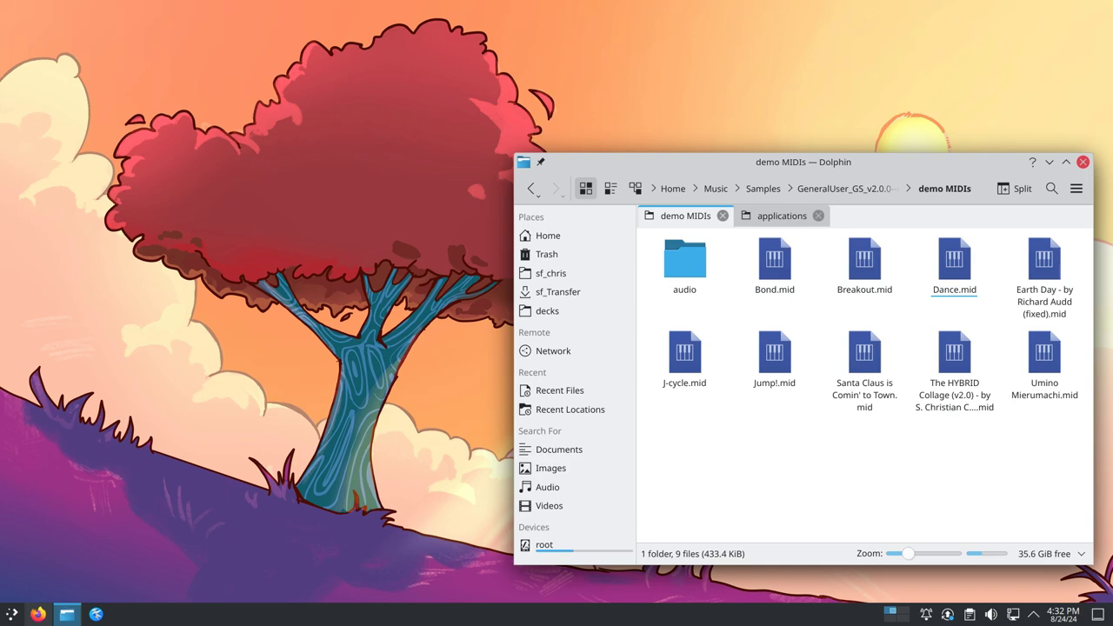
click(683, 352)
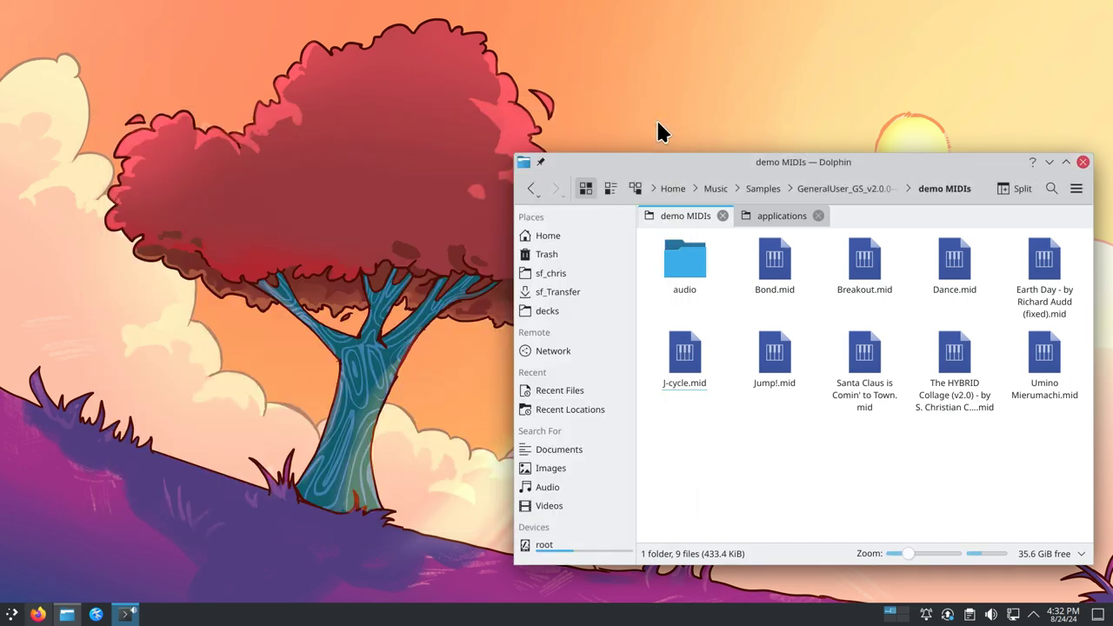
click(655, 122)
click(1050, 267)
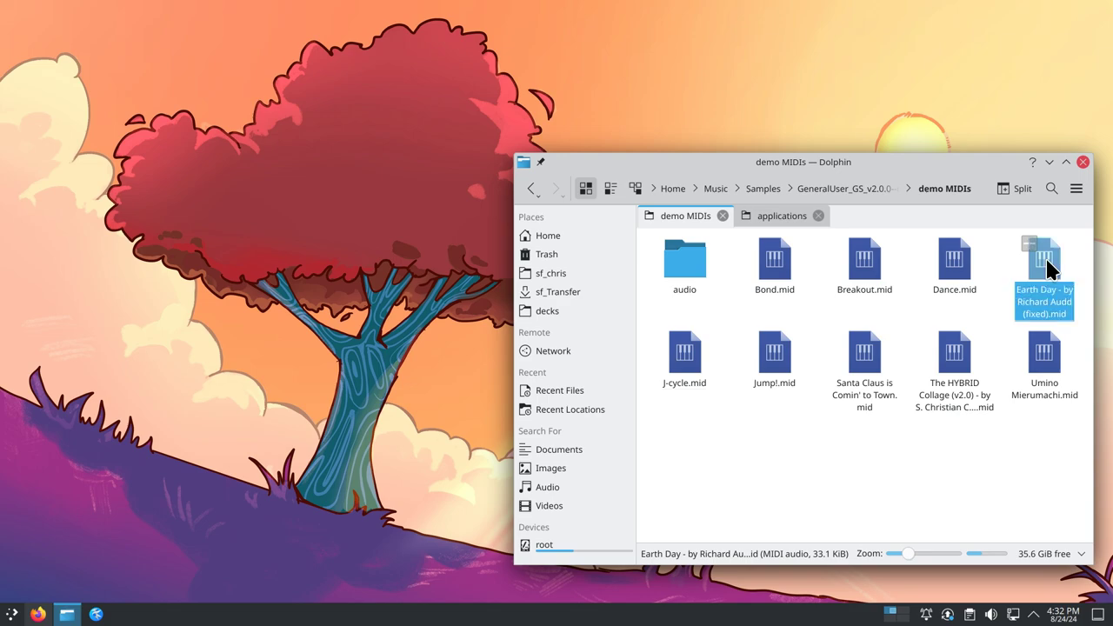